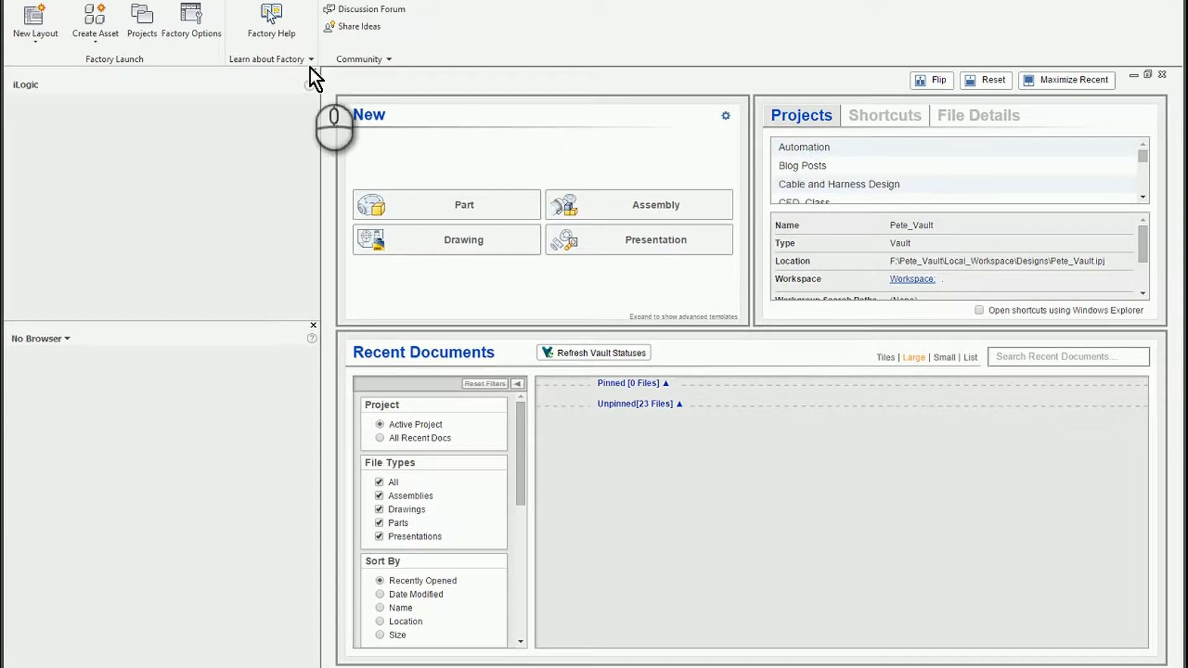
- Create a new part and add a numeric user parameter named X_Size
left_click(46, 0)
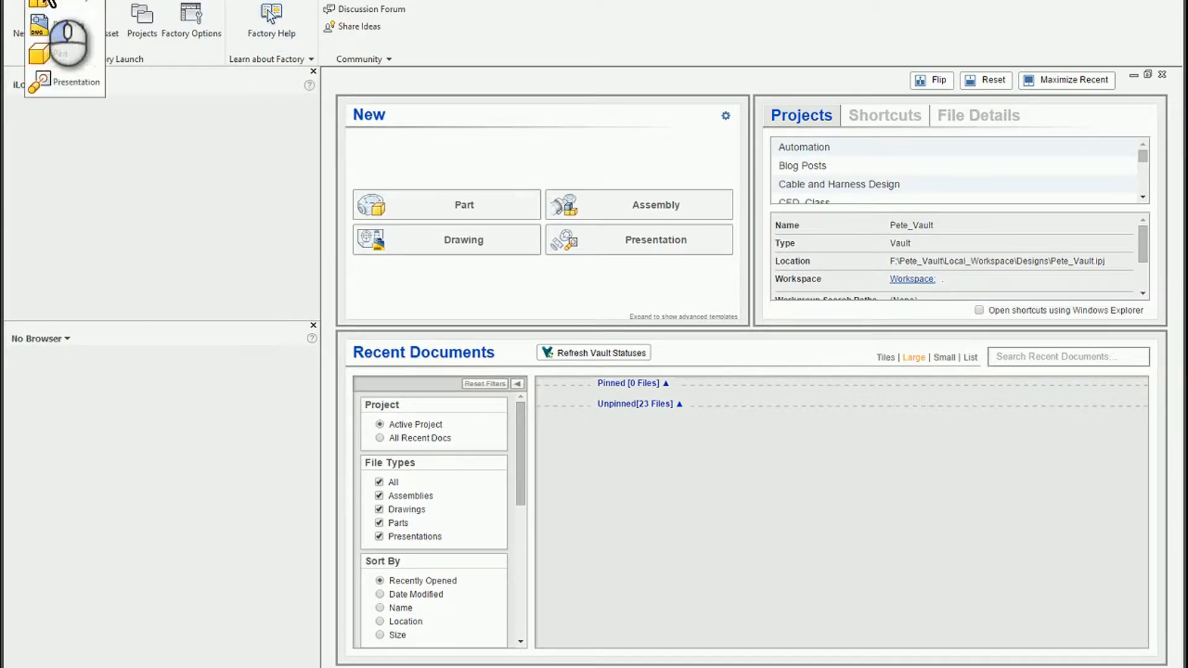
left_click(44, 54)
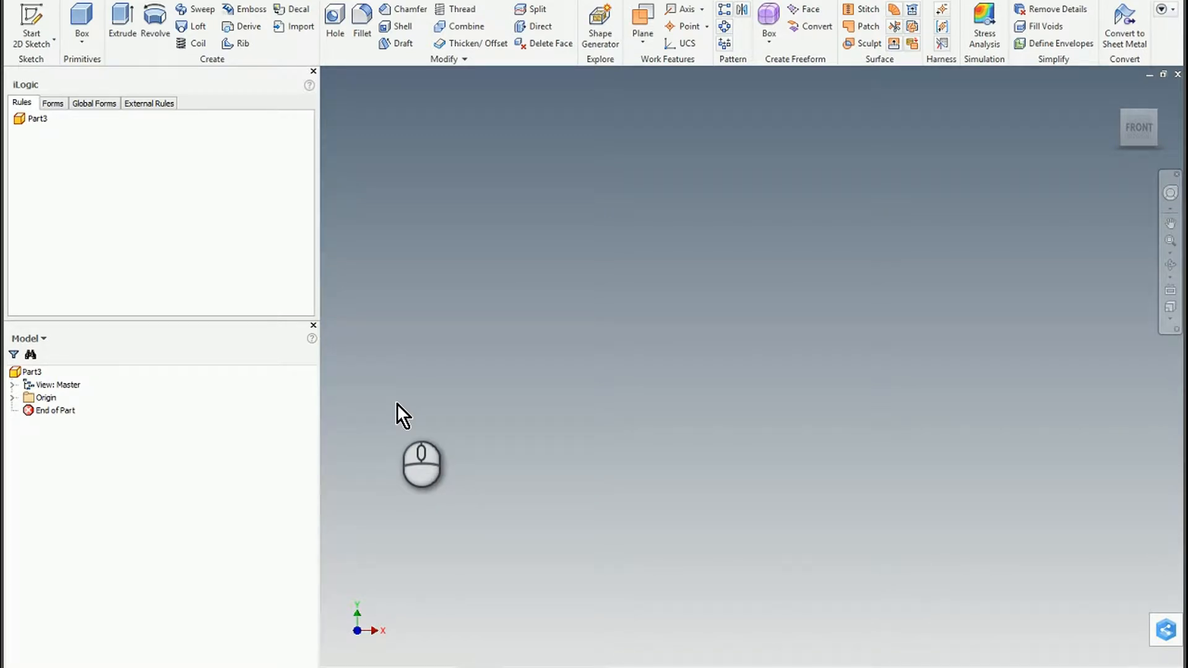
left_click(462, 0)
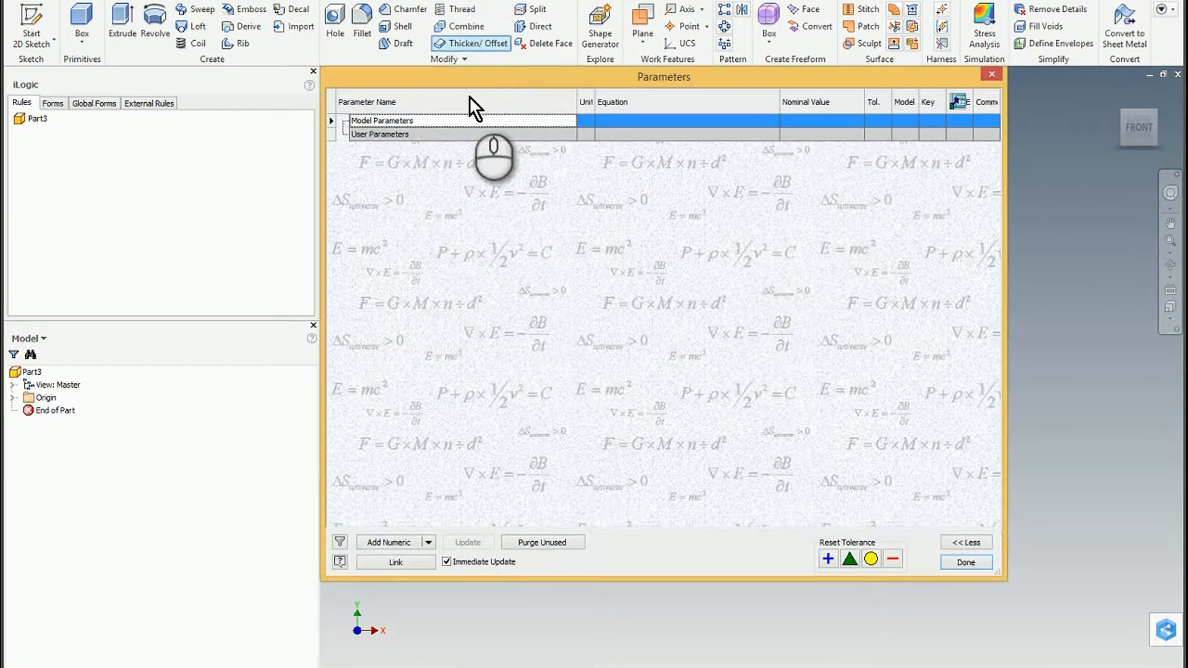
left_click(391, 541)
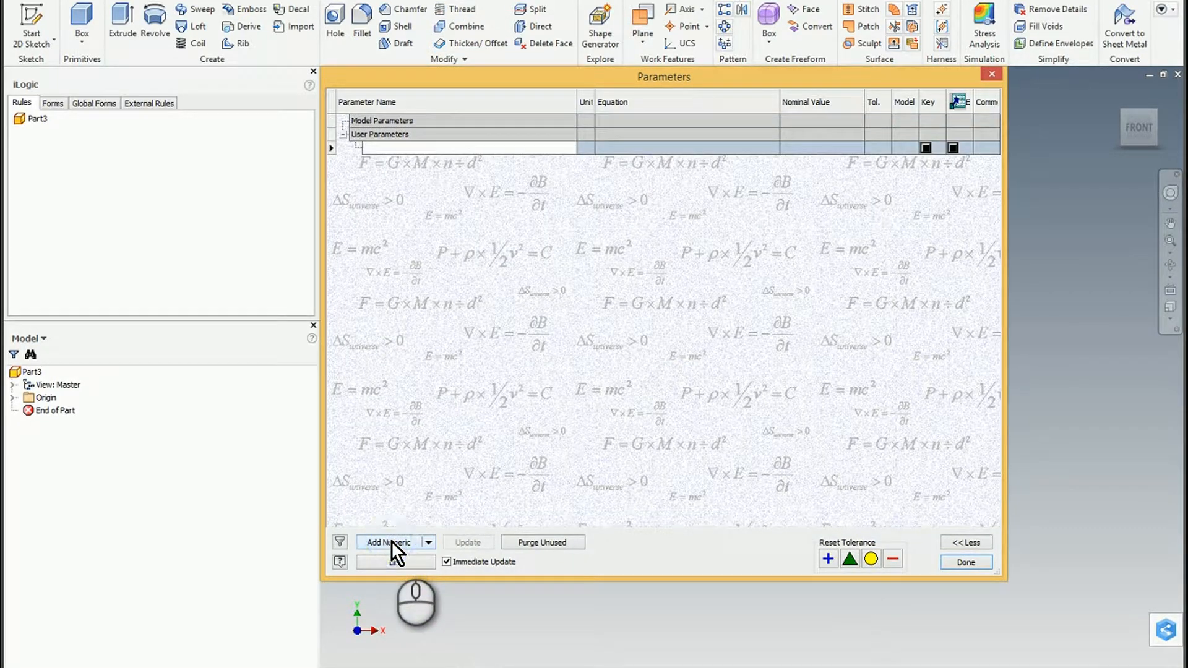
type("x_Size")
key("Return")
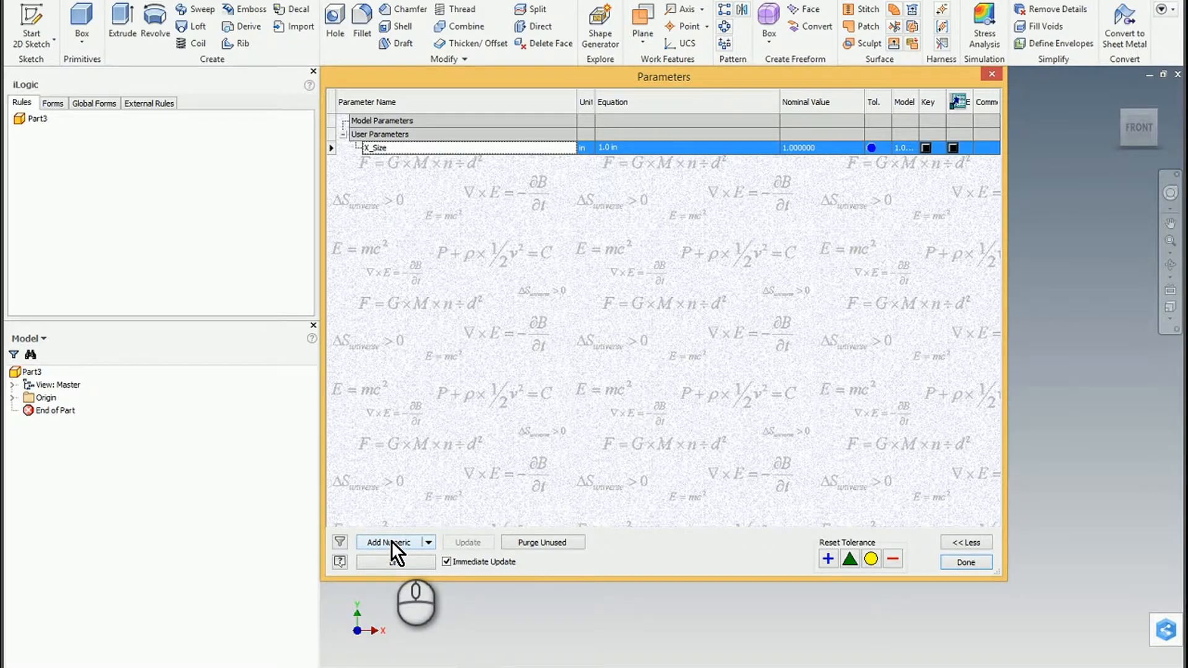
- Add two more numeric user parameters named Y_Size and Thickness
left_click(391, 540)
type("Y_Size")
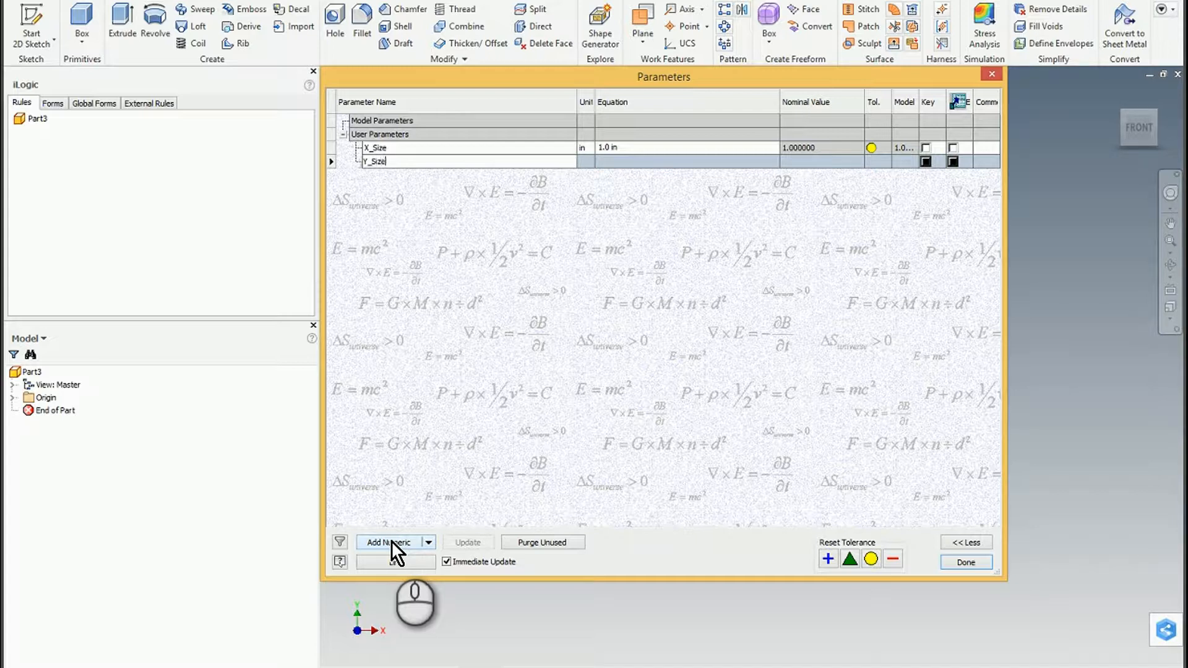
key("Return")
left_click(391, 541)
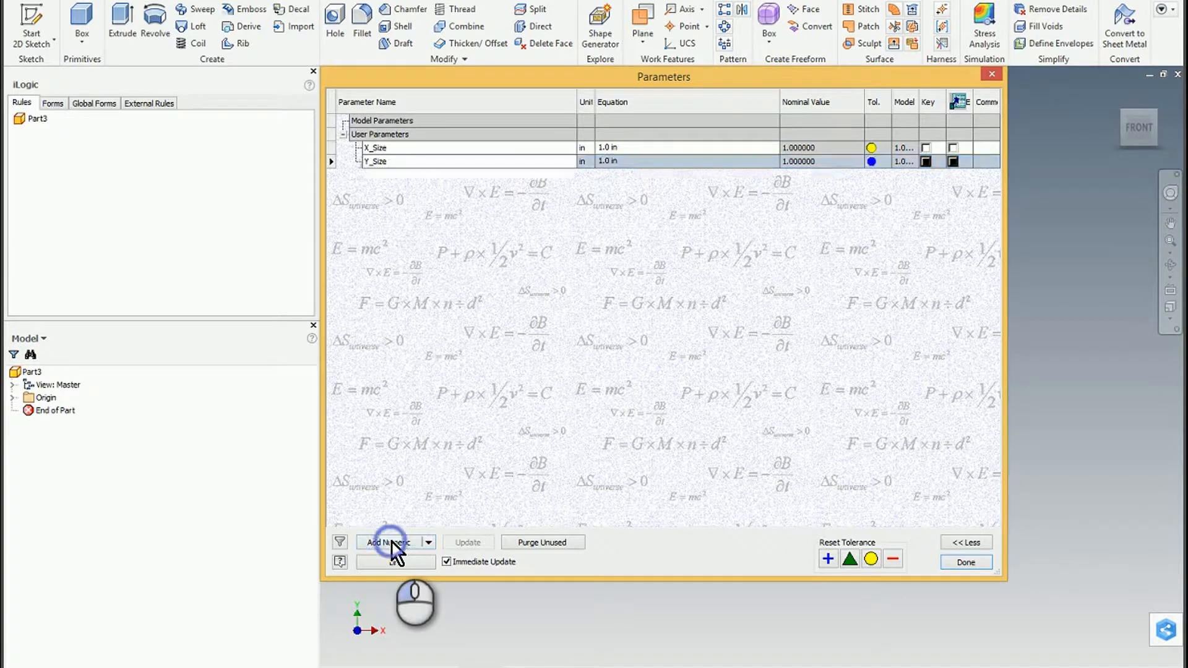
type("Thickness")
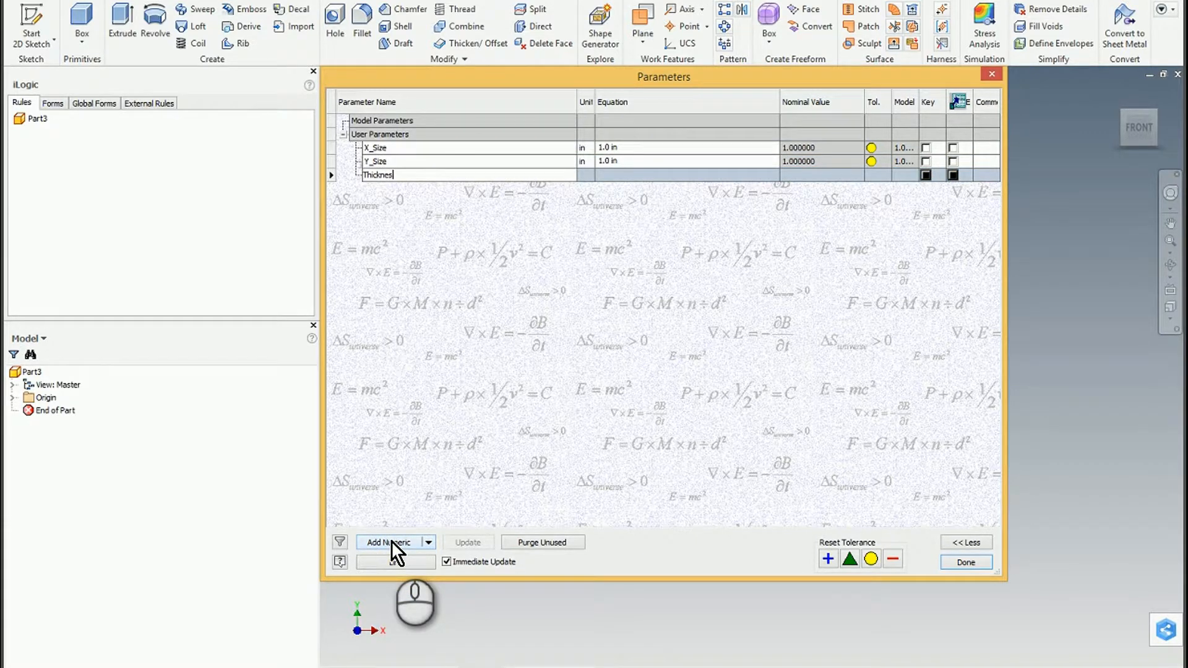
key("Return")
- Set the equations of X_Size and Y_Size to 240 in and of Thickness to 0.5 in
left_click(644, 149)
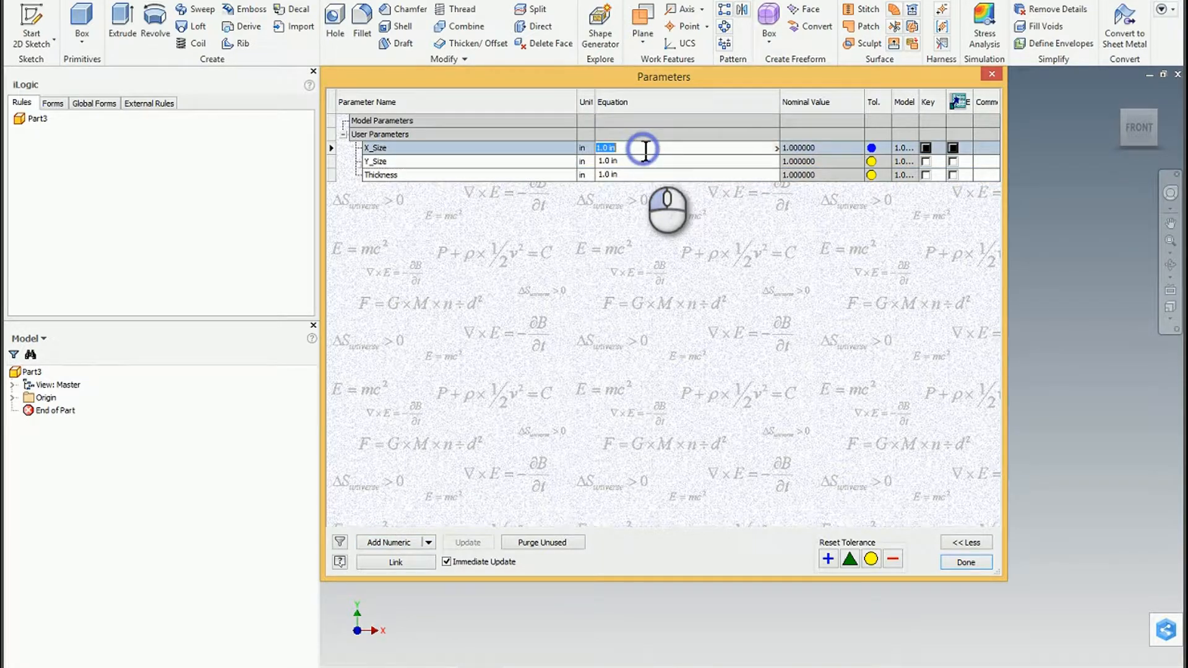
type("240")
key("Return")
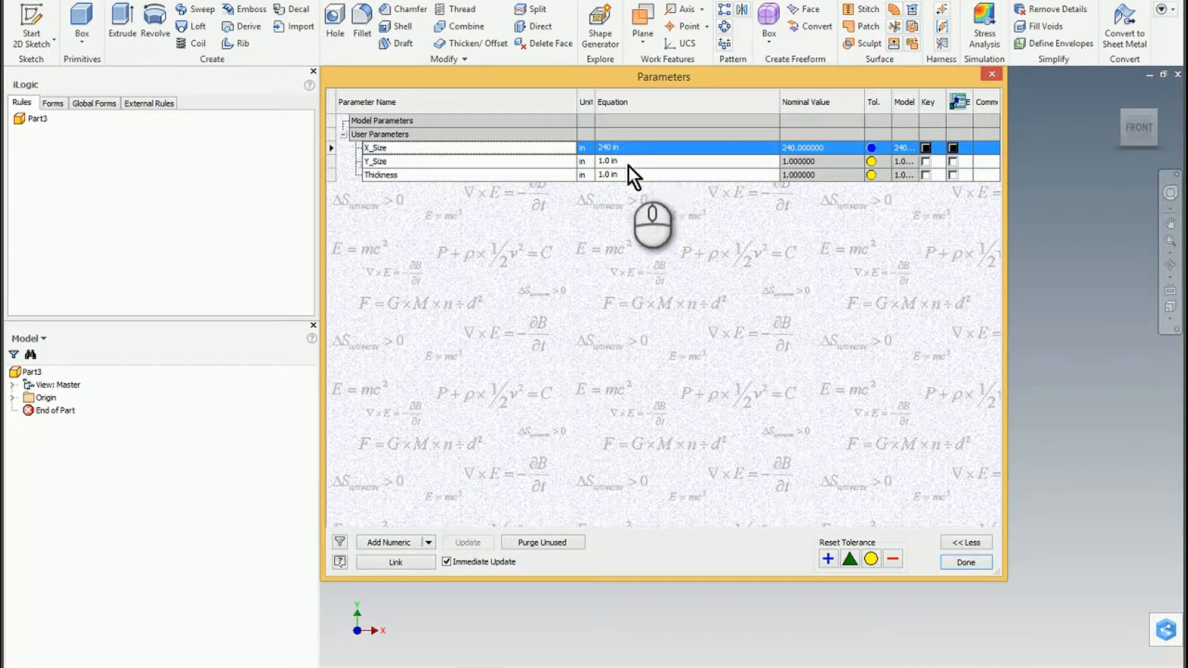
left_click(637, 161)
type("240")
key("Return")
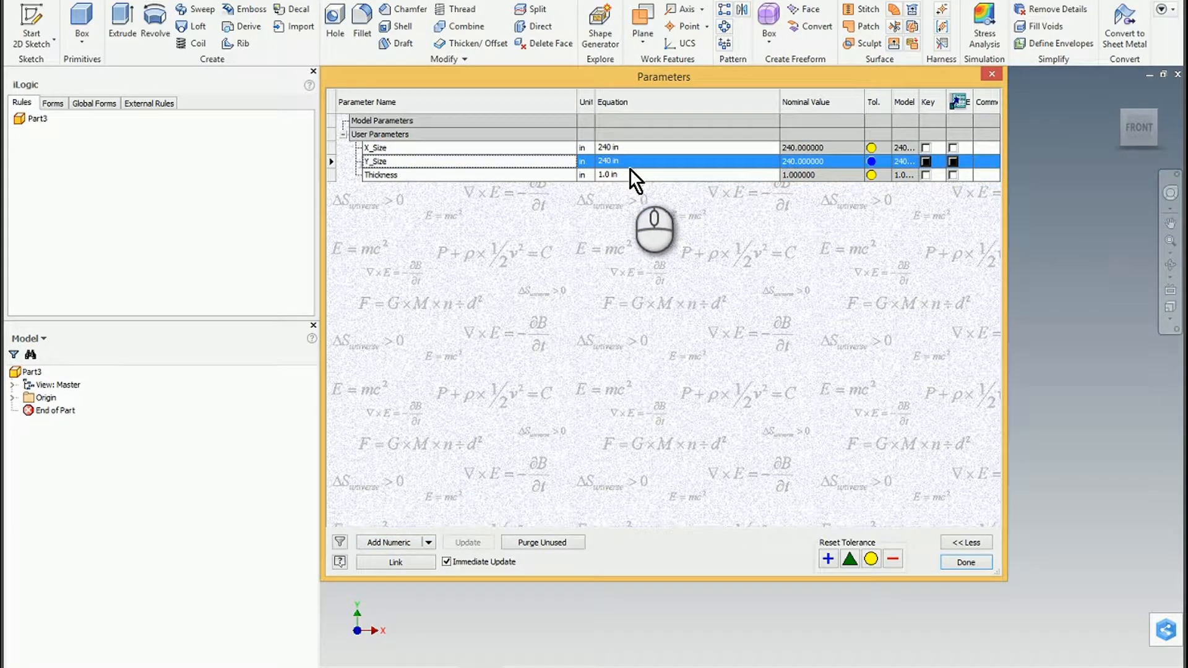
left_click(629, 174)
type("0.5")
key("Return")
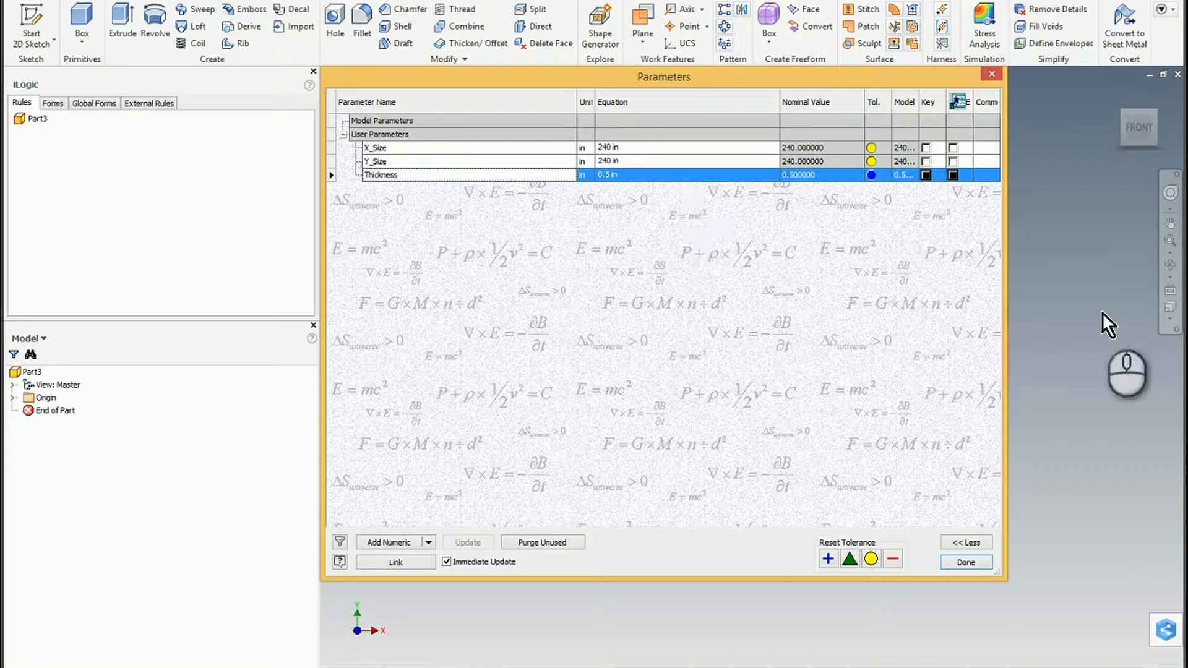
- Widen the parameter table and give X_Size the comment "Size along the X-Axis"
left_click_drag(1006, 323, 1131, 315)
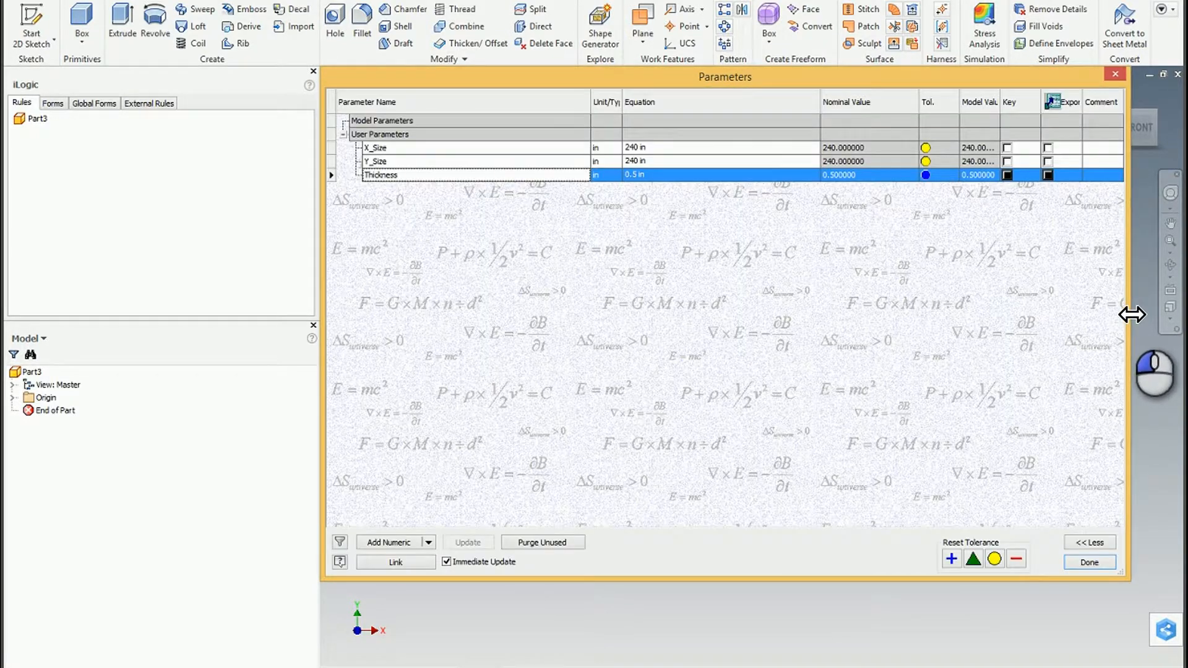
left_click_drag(1084, 97, 966, 99)
left_click(1084, 149)
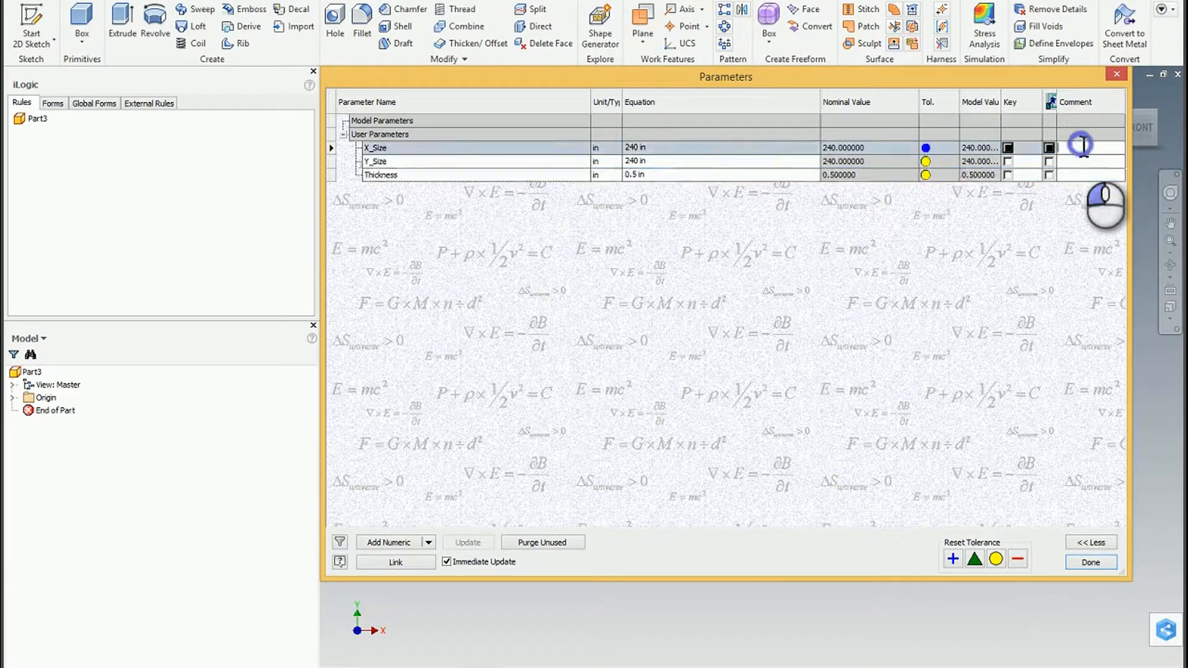
type("Size allong t")
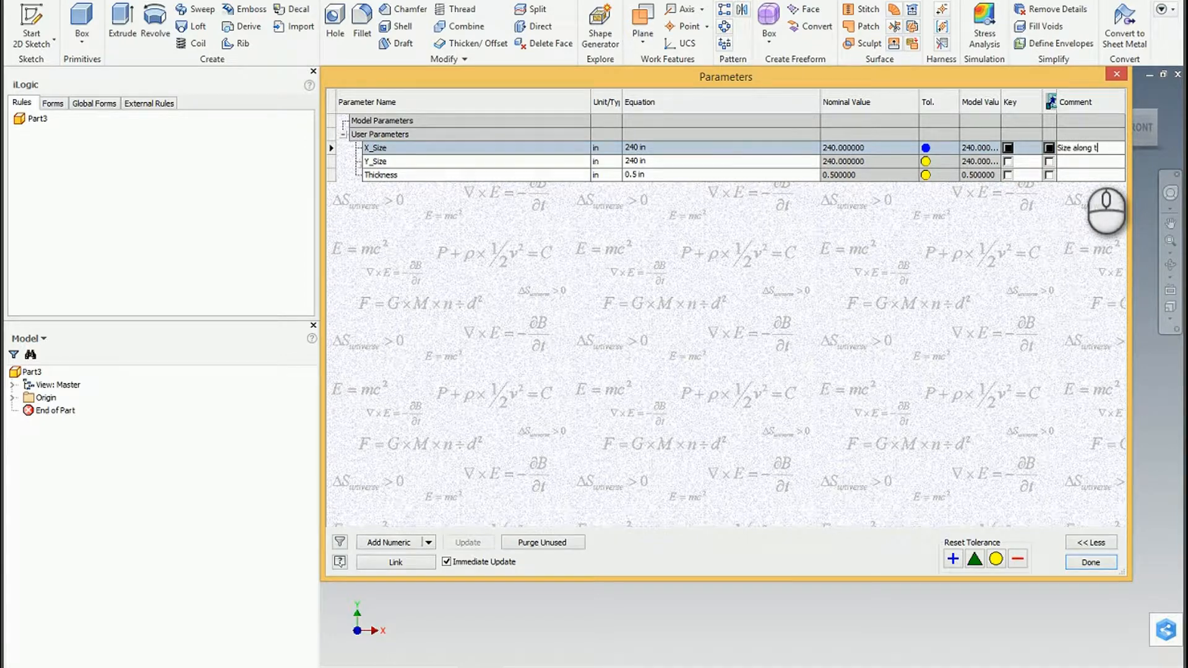
type("he X-Axis")
- Copy the X_Size comment to Y_Size and change it to "Size along the Y-Axis"
key("ctrl+a")
key("ctrl+c")
left_click(1070, 161)
key("ctrl+v")
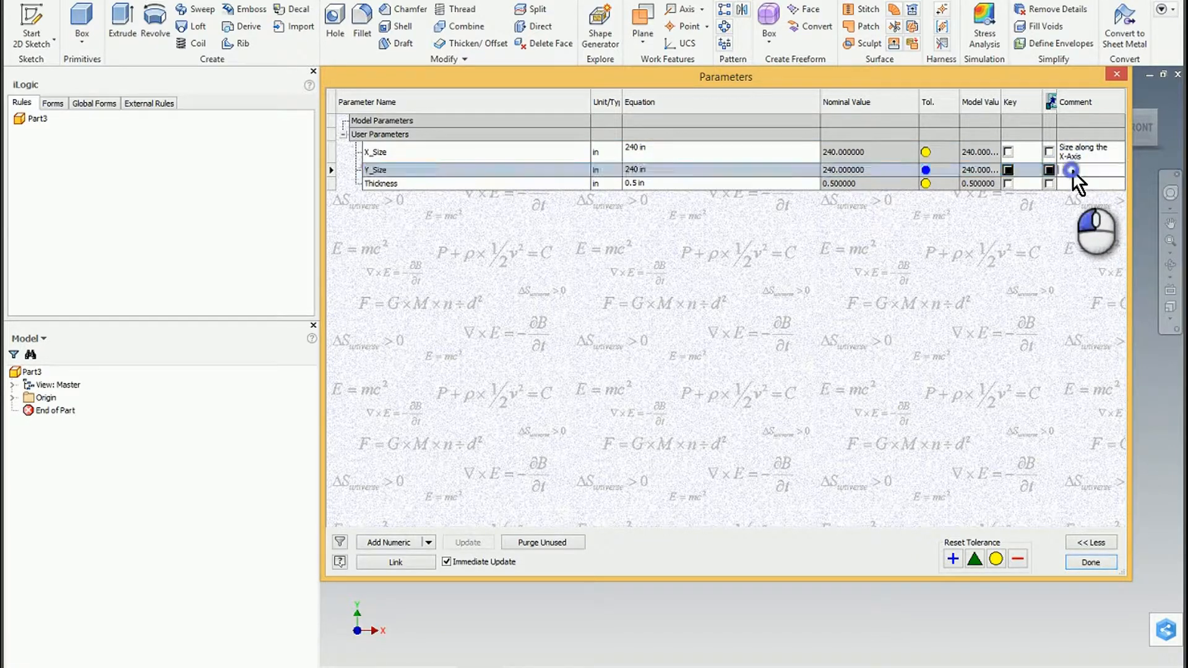
left_click(1103, 170)
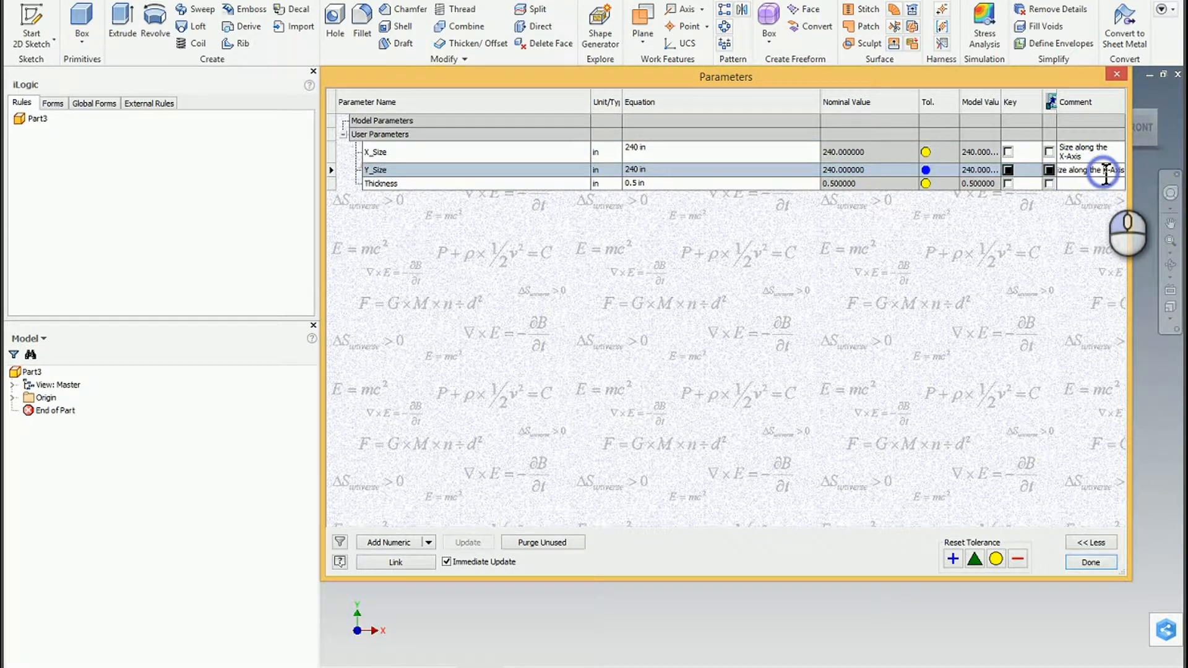
key("Delete")
type("Y")
key("Return")
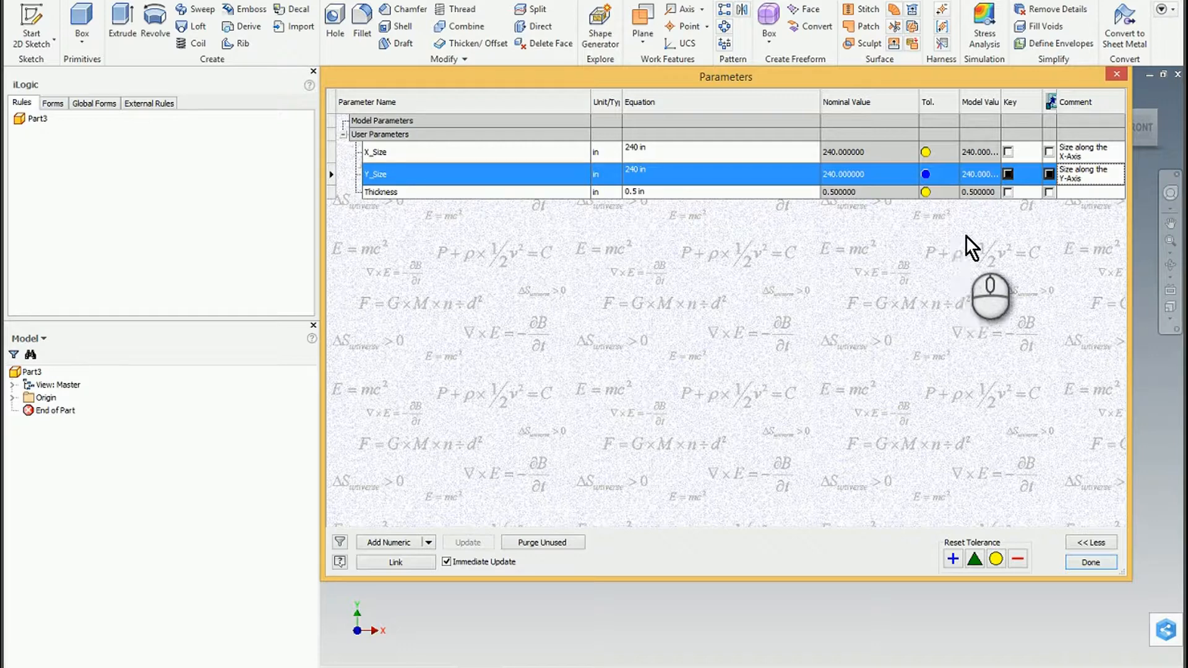
- Mark X_Size, Y_Size and Thickness as key parameters and finish editing the parameters
left_click(1008, 152)
left_click(1008, 173)
left_click(1008, 191)
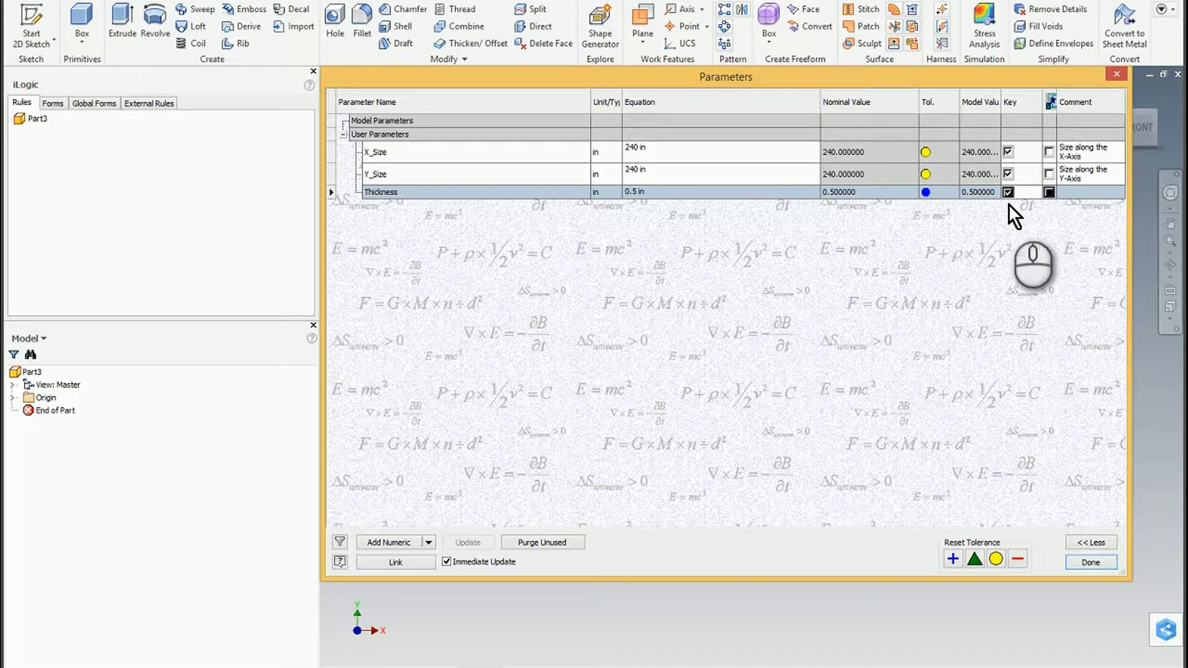
left_click(1082, 562)
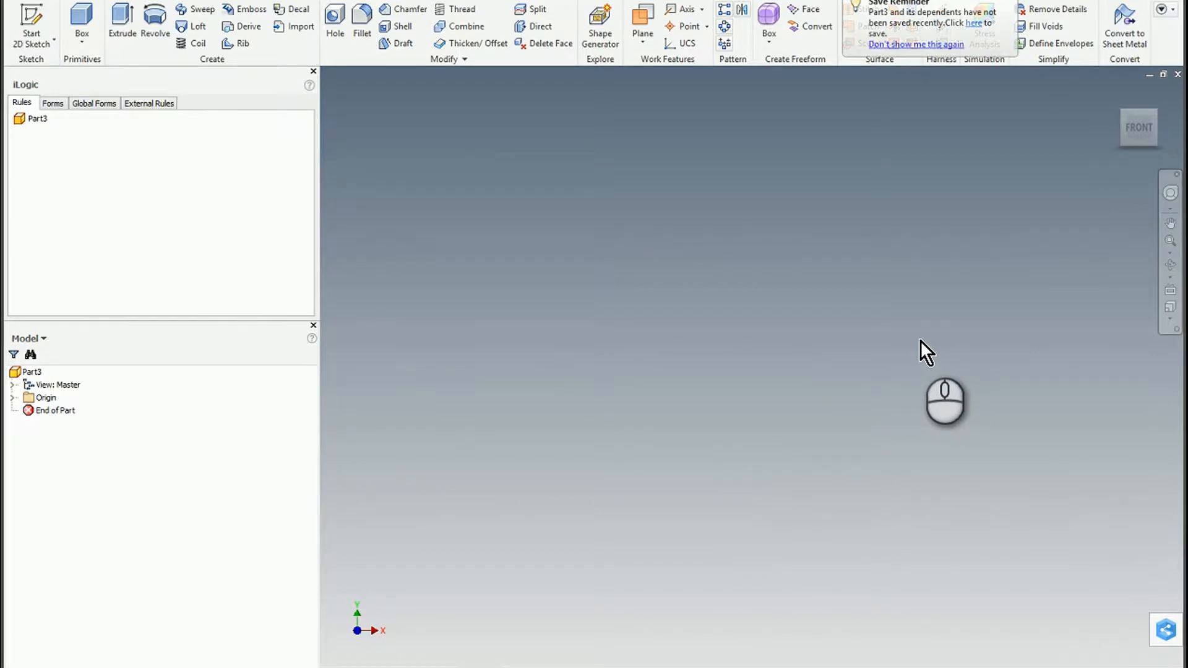
- Orient the part to the Front view and redefine that current view as Top
middle_click_drag(615, 655, 425, 651, "shift")
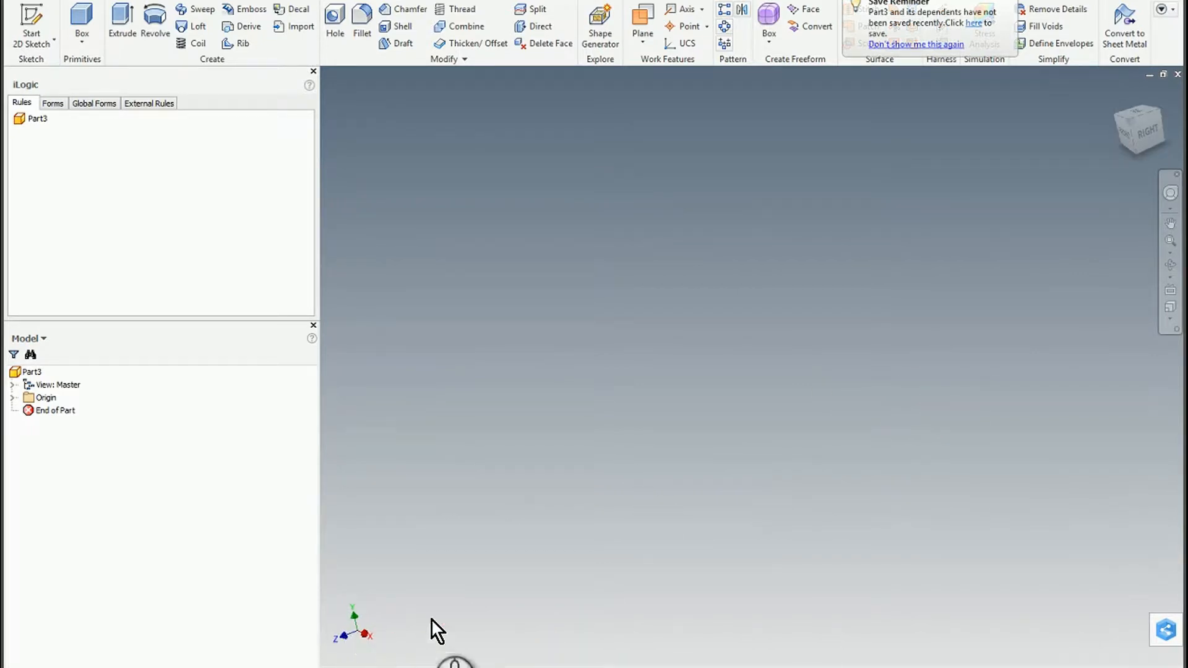
middle_click_drag(691, 474, 729, 464, "shift")
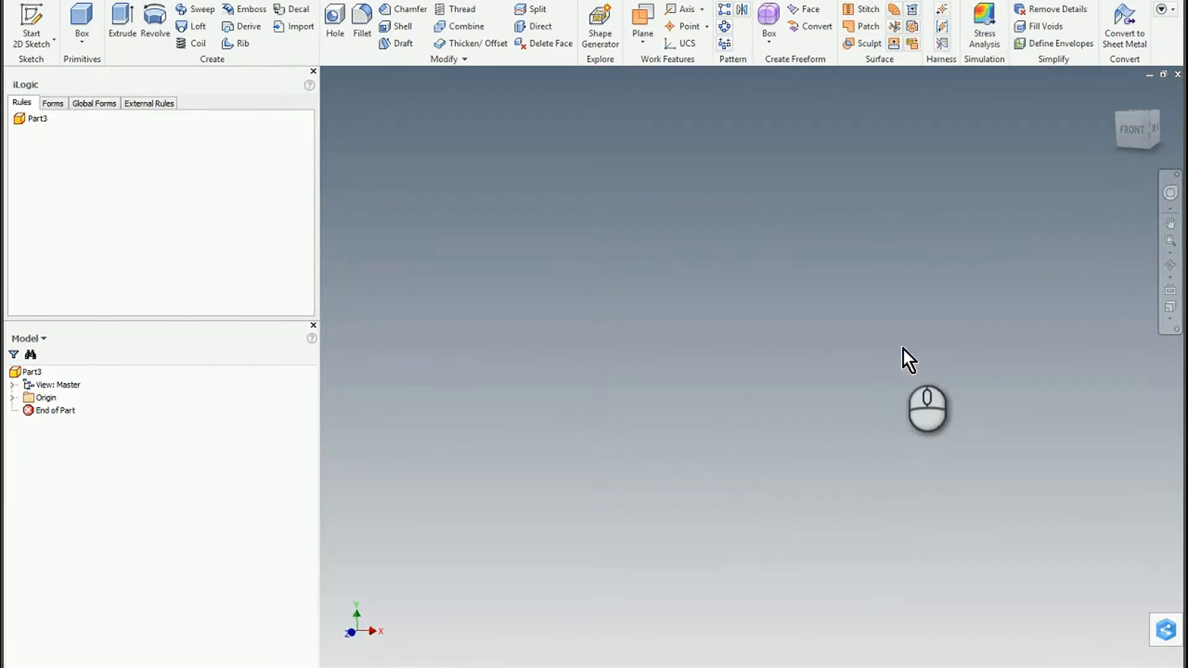
left_click(1119, 136)
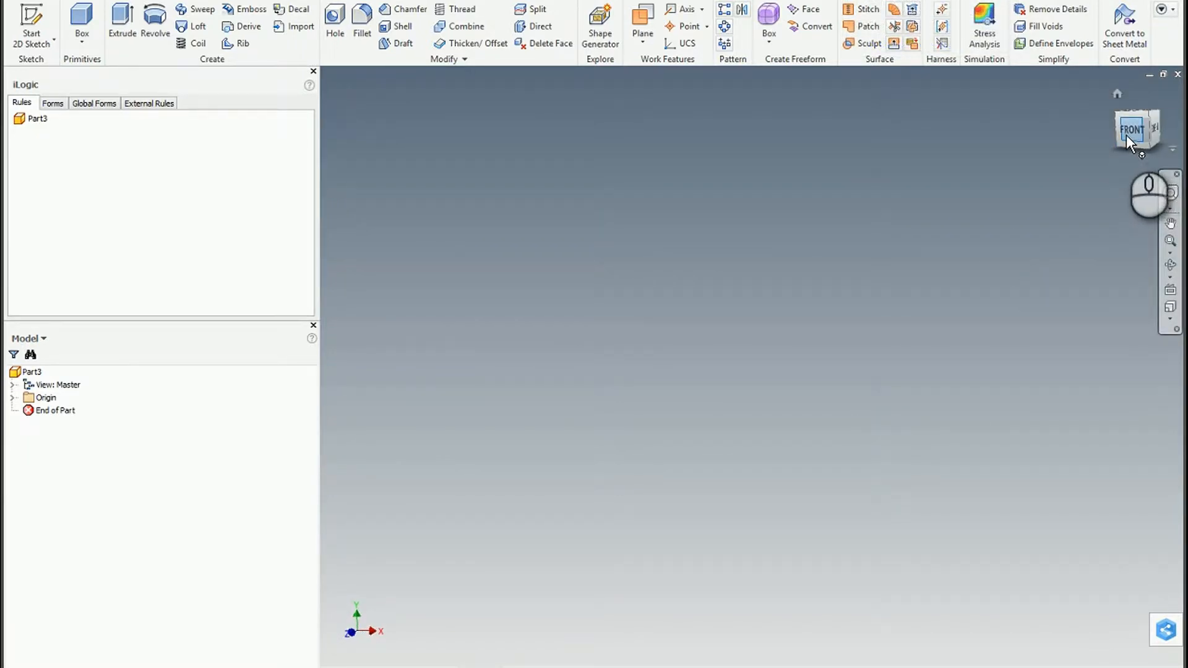
left_click(1132, 131)
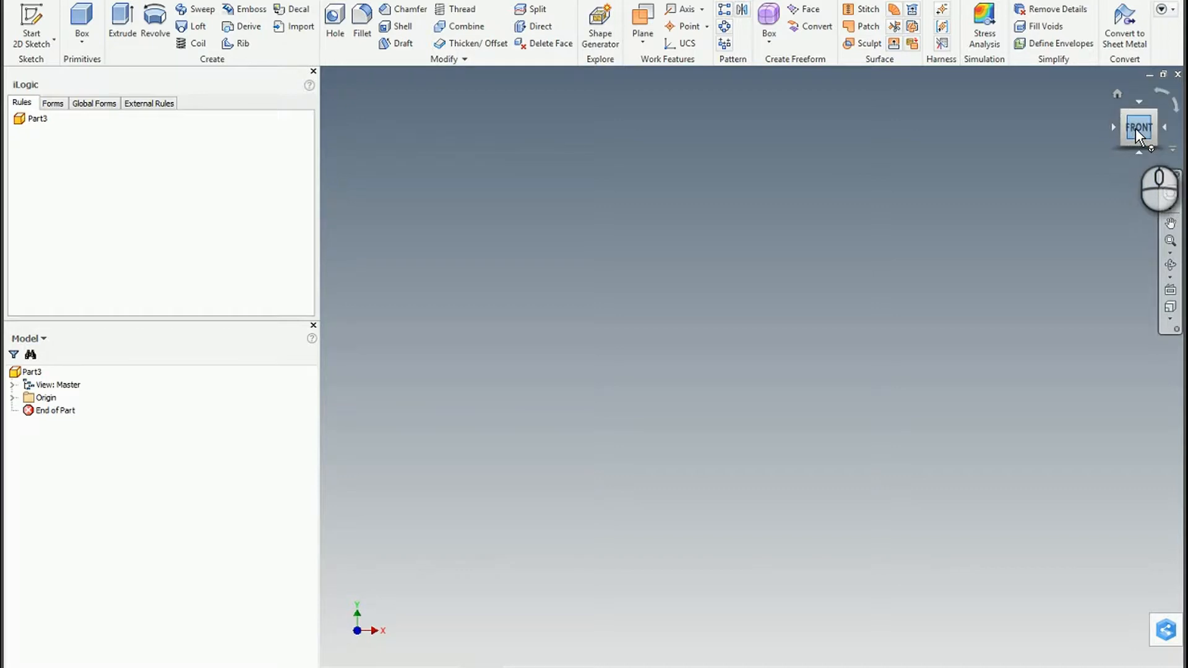
right_click(1136, 129)
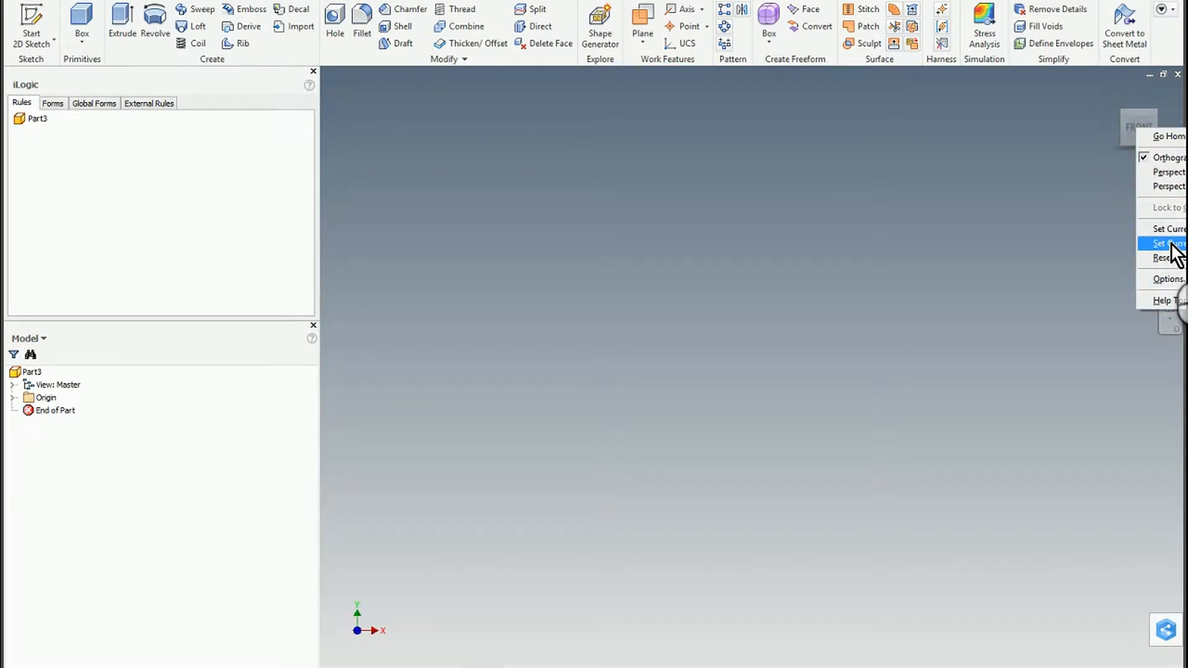
left_click(1187, 257)
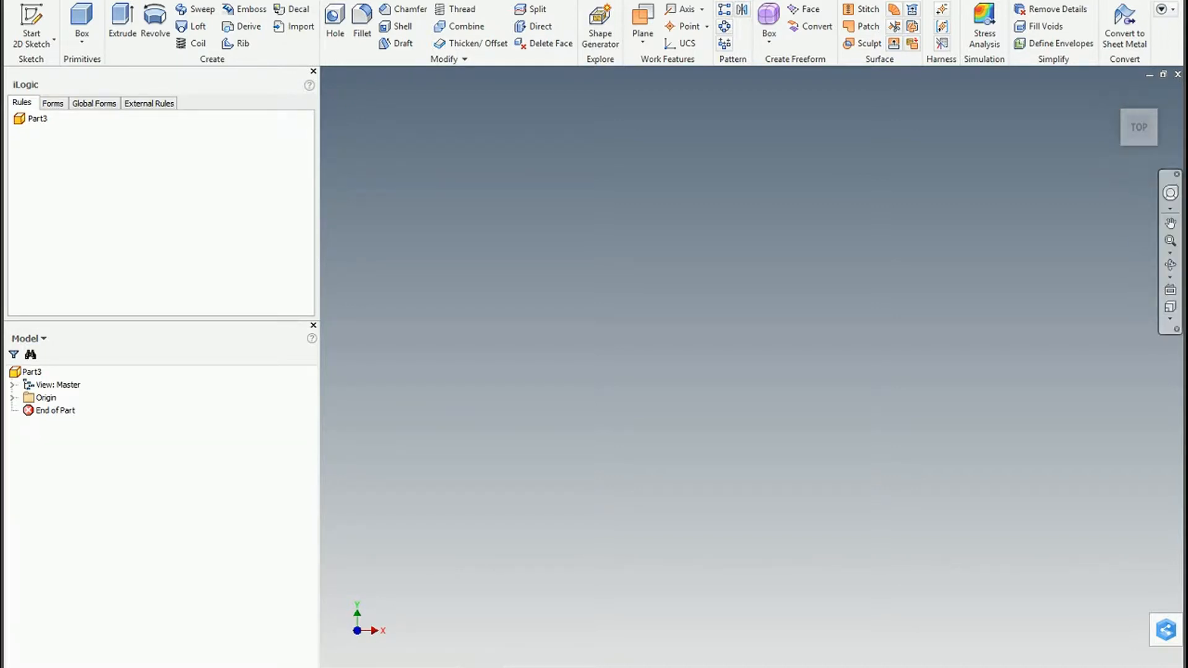
- Set the isometric view showing the Top, Front and Right faces as the home view
left_click(1140, 154)
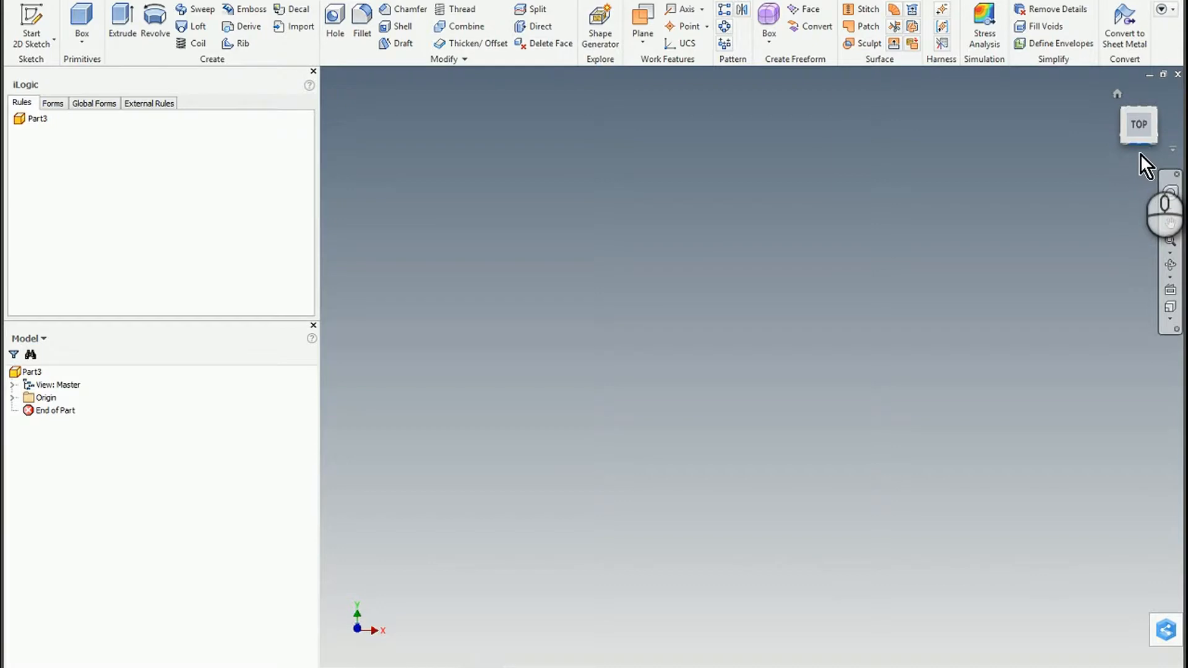
left_click(1156, 112)
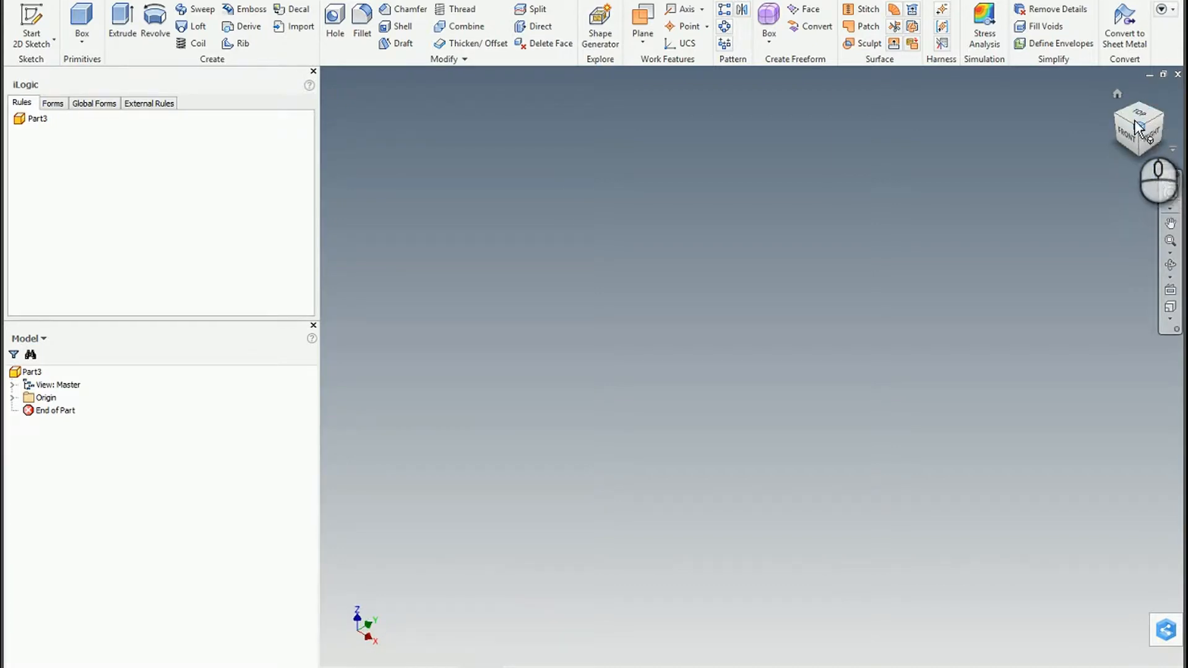
right_click(1123, 95)
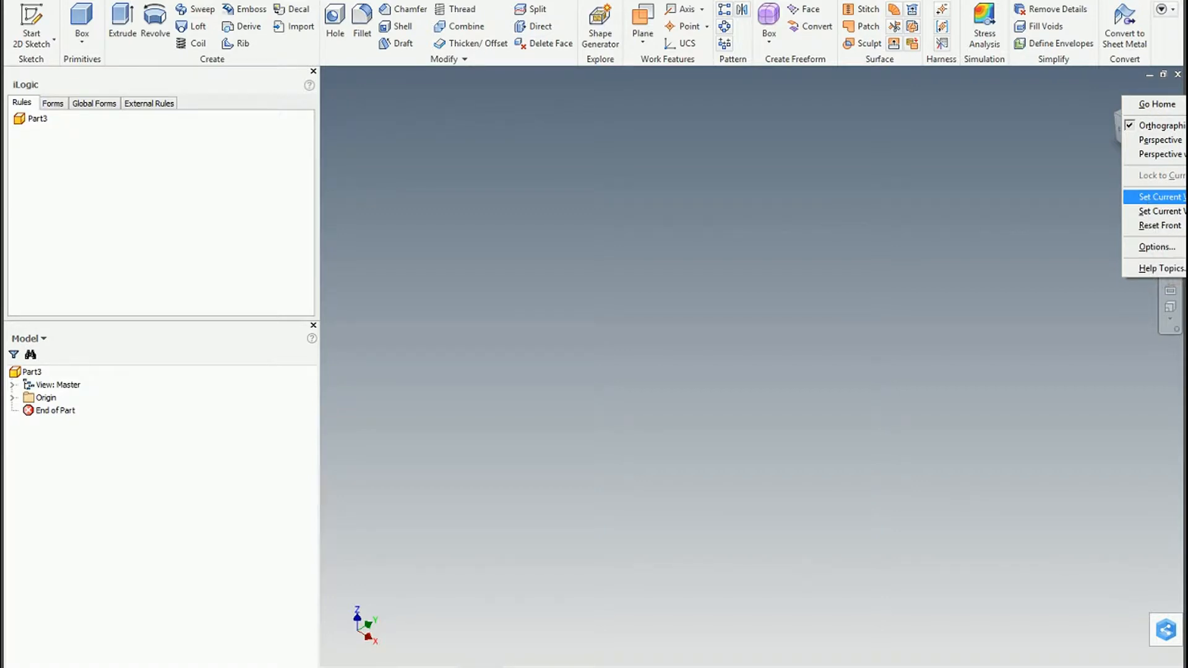
left_click(1158, 196)
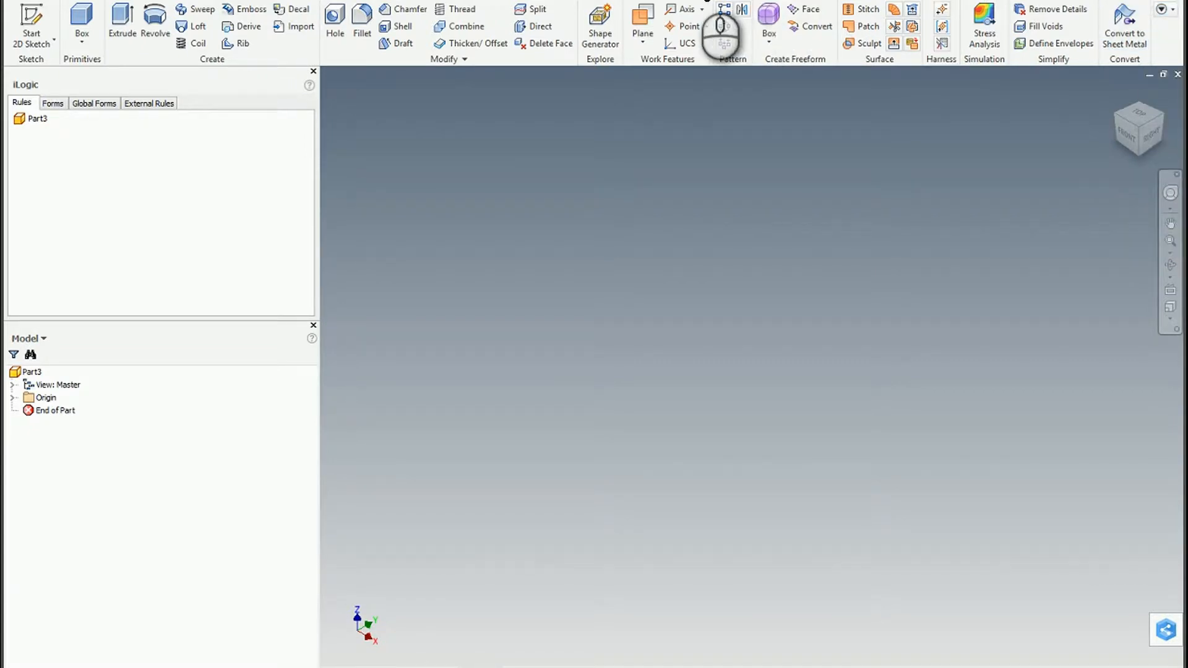
left_click(1166, 9)
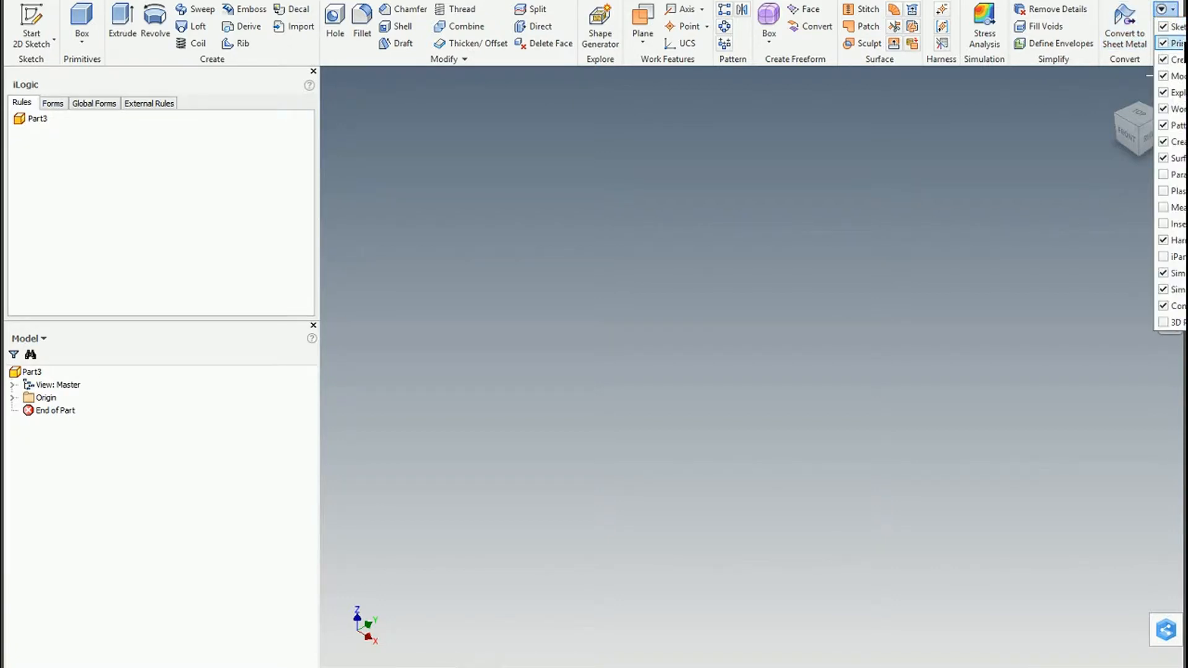
left_click(961, 107)
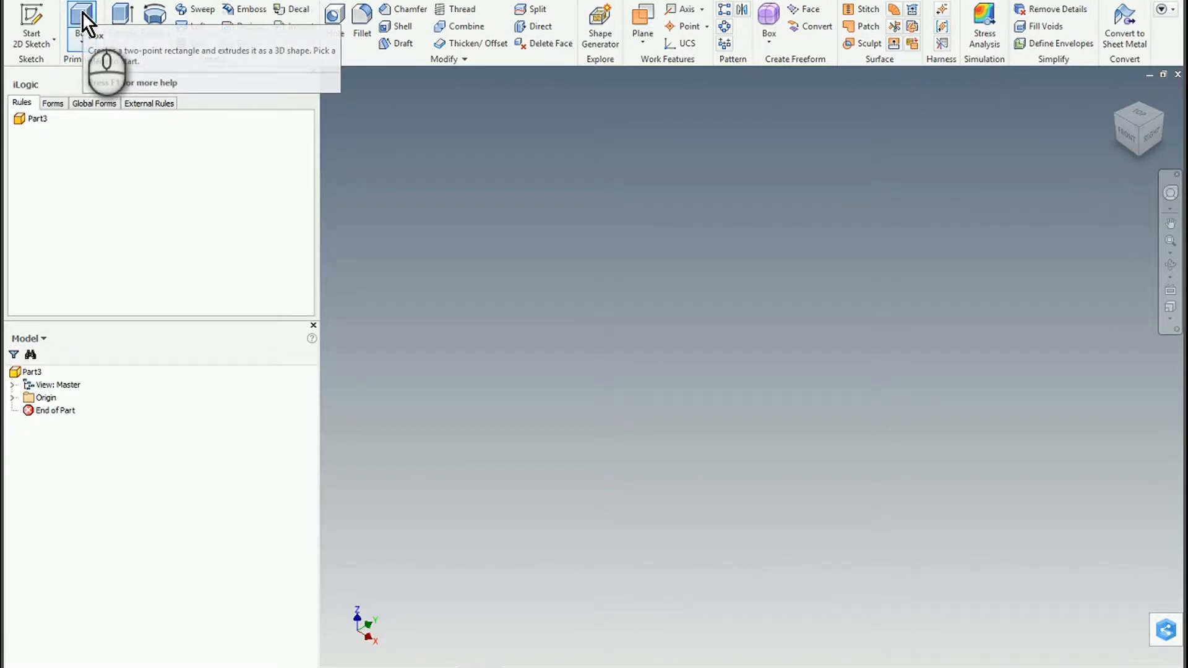
- Start a Box primitive on the XY plane with its base rectangle centred on the origin
left_click(77, 42)
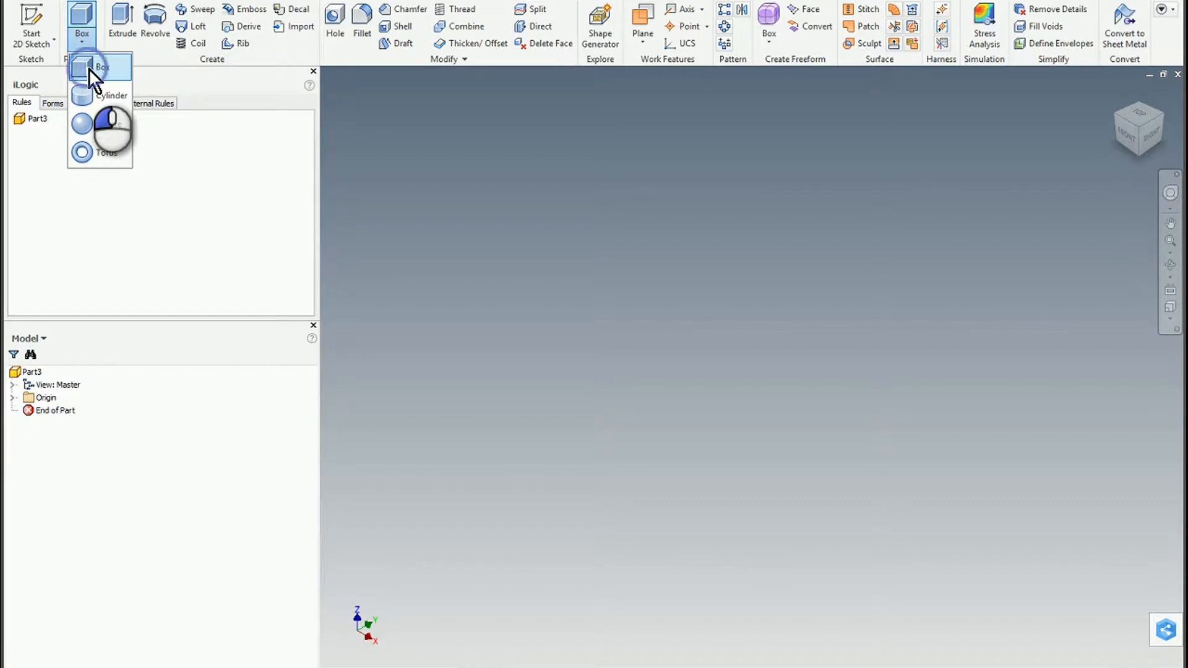
left_click(88, 68)
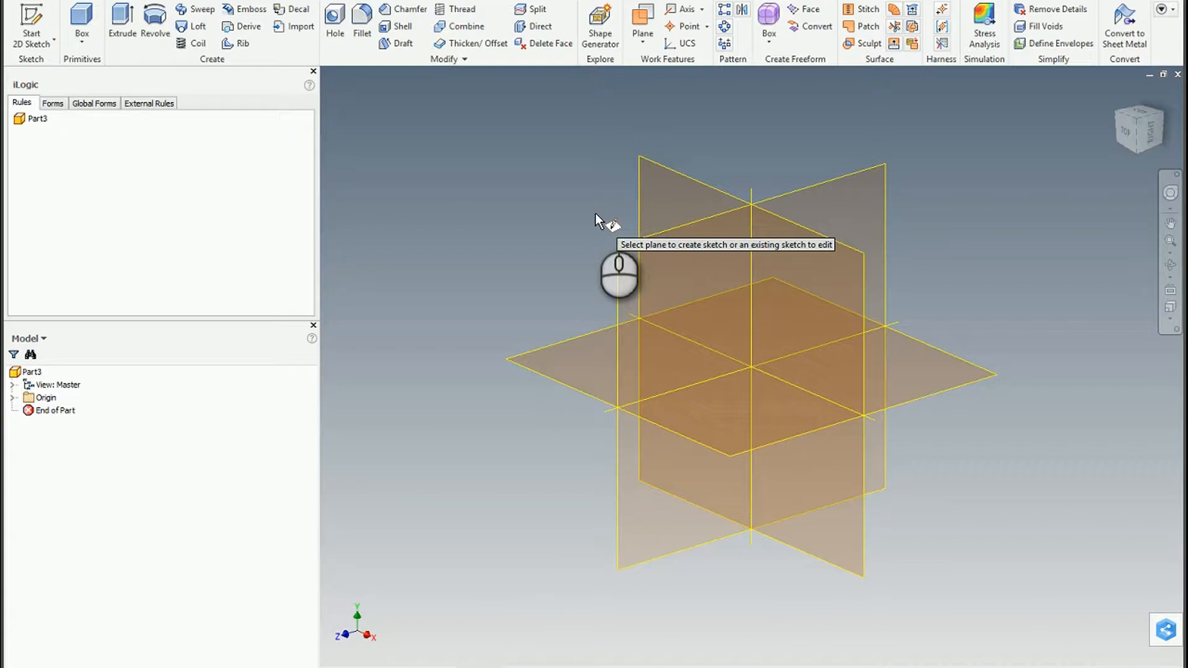
left_click(669, 186)
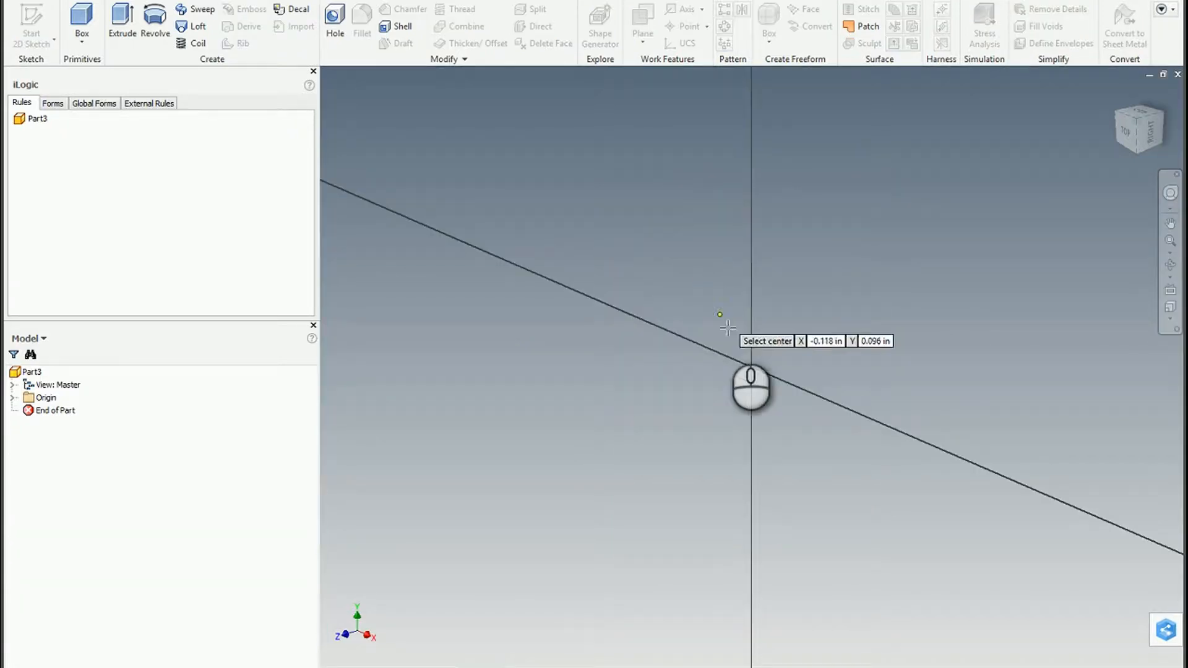
left_click(750, 368)
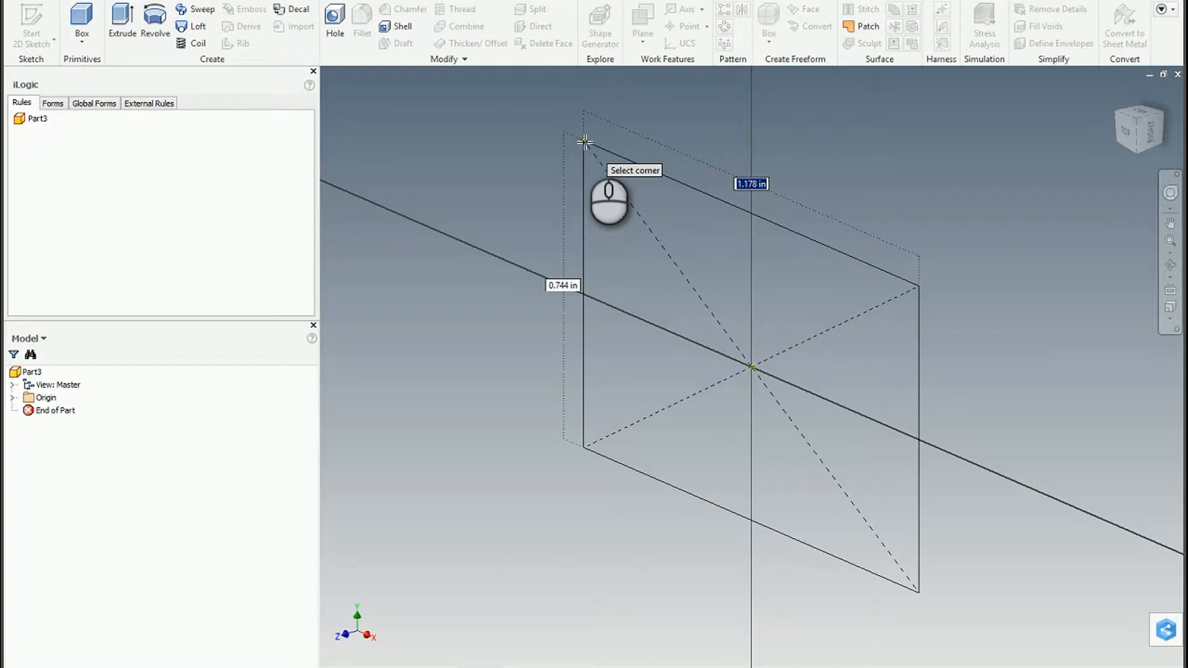
- Define the box's base rectangle with X_Size as its horizontal dimension and Y_Size as its vertical dimension
type("x_Size")
key("Tab")
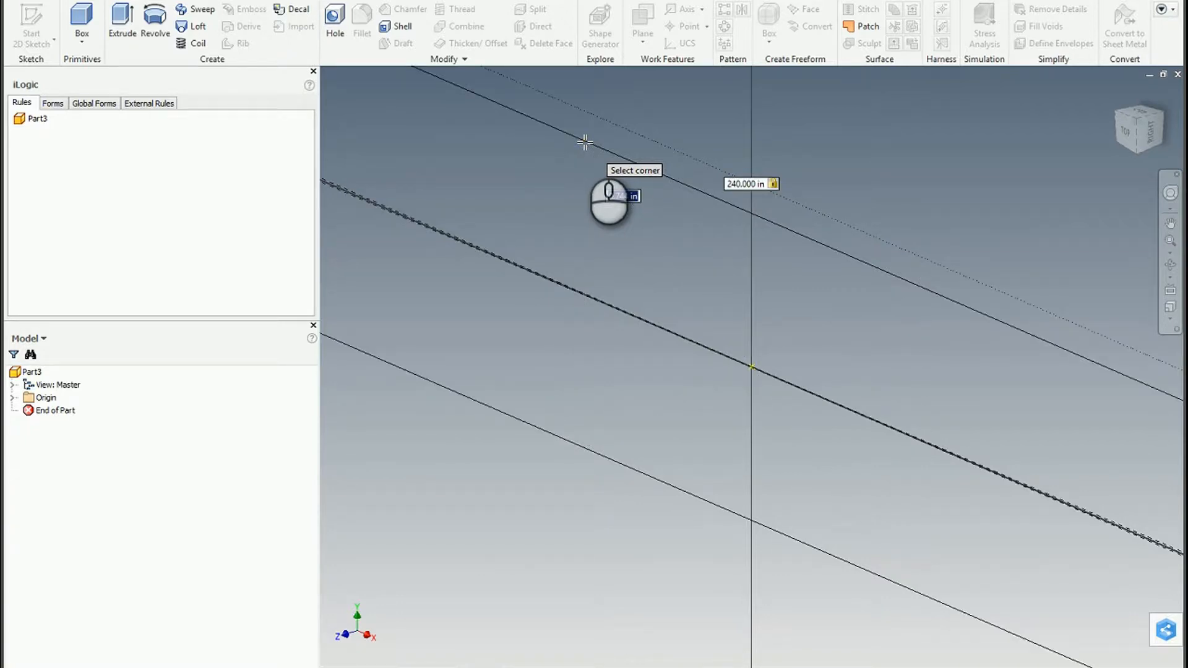
type("1")
left_click(642, 195)
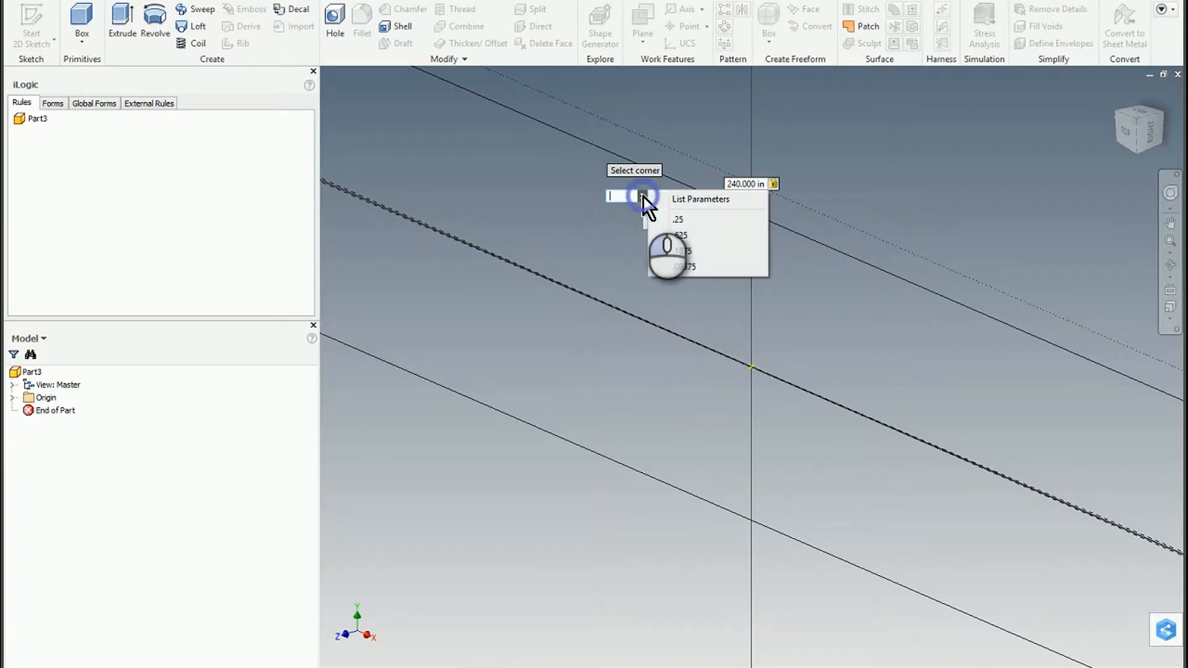
left_click(689, 206)
left_click(625, 250)
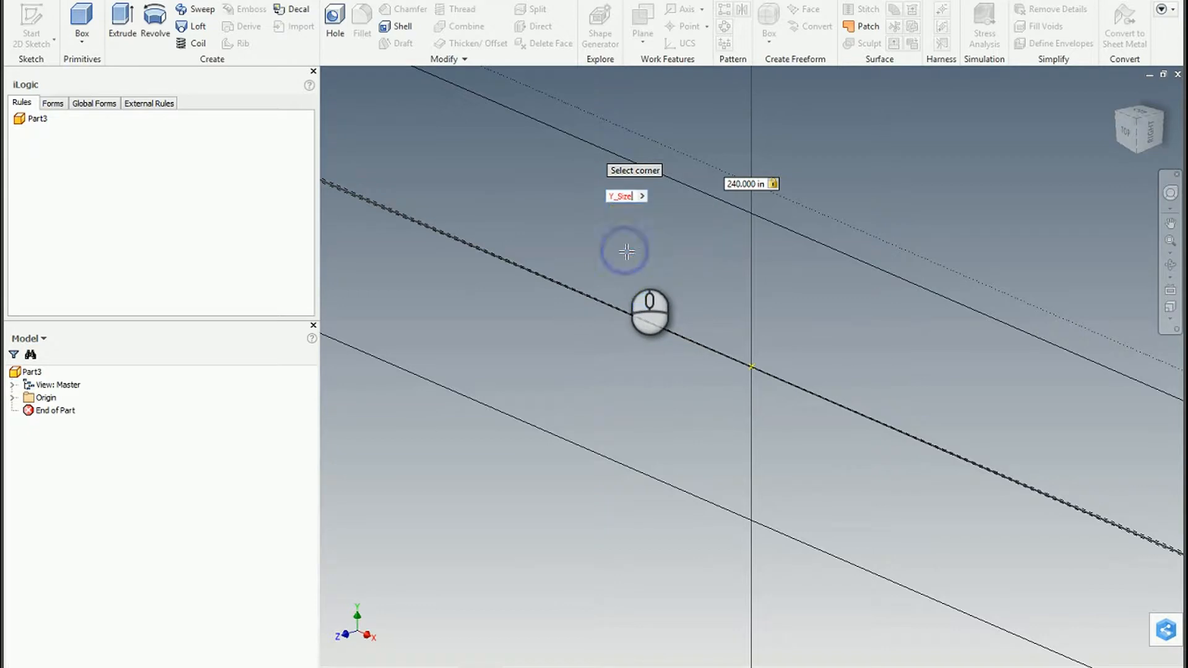
key("Return")
- Extrude the base rectangle by the Thickness parameter in the reversed direction
scroll(781, 372, "up", 10)
scroll(778, 361, "down", 3)
scroll(780, 357, "up", 3)
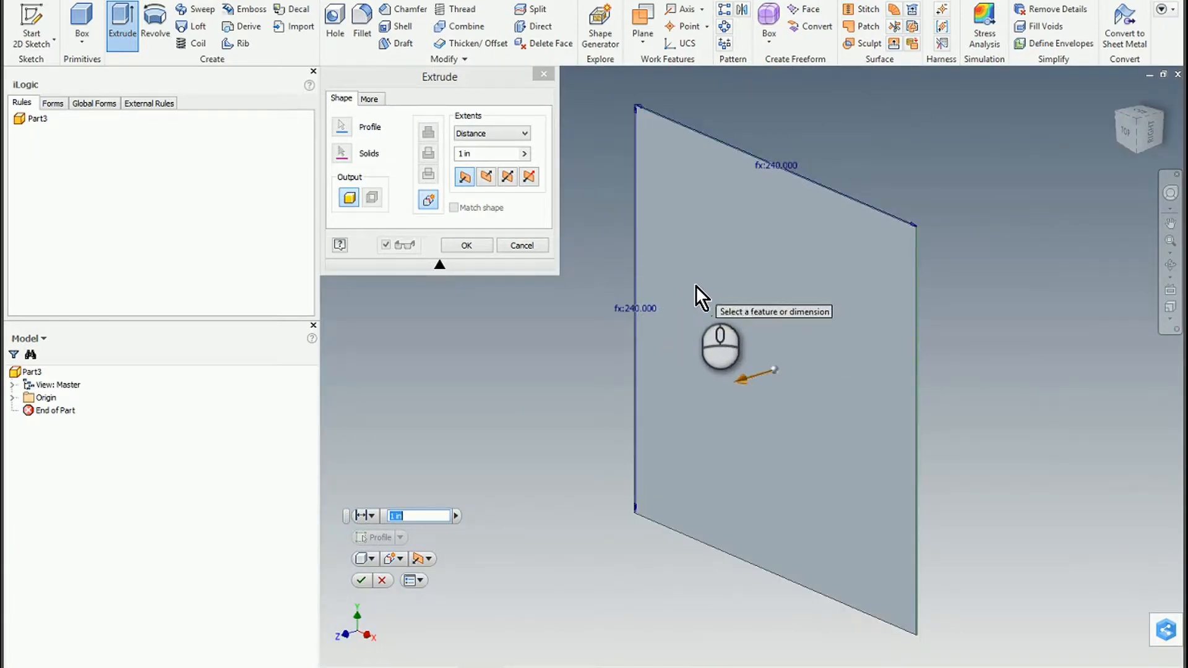
mouse_move(747, 350)
middle_mouse_down("shift")
mouse_move(857, 247)
mouse_move(880, 241)
mouse_move(761, 243)
mouse_move(758, 273)
mouse_move(741, 279)
middle_mouse_up("shift")
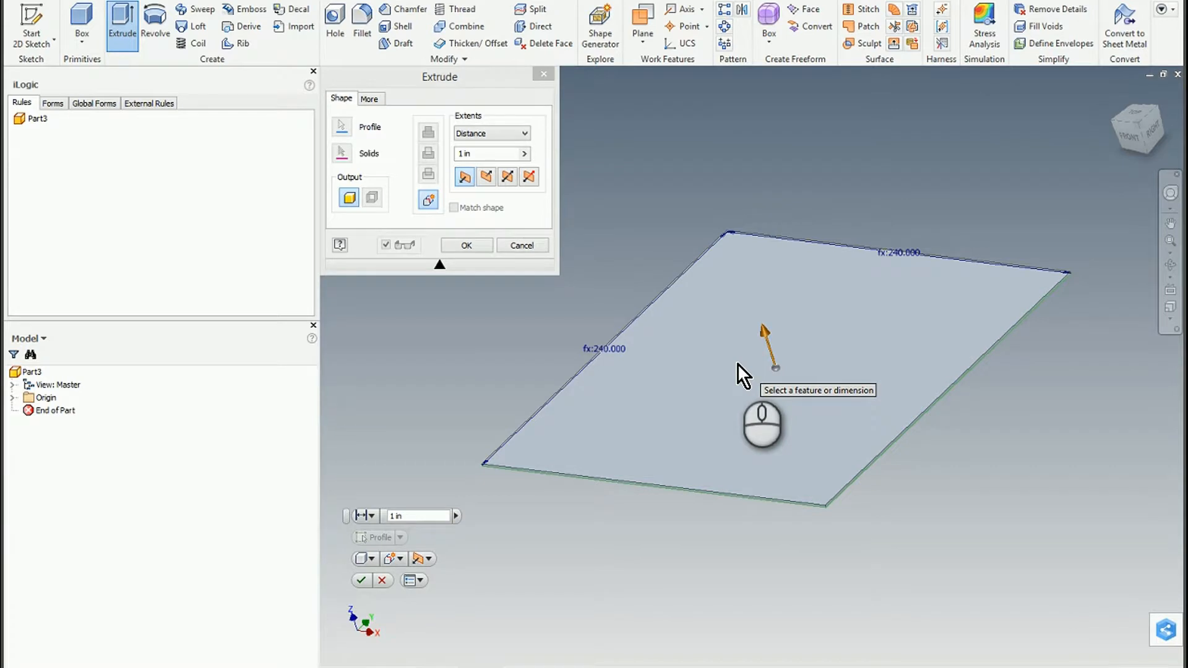
left_click(485, 176)
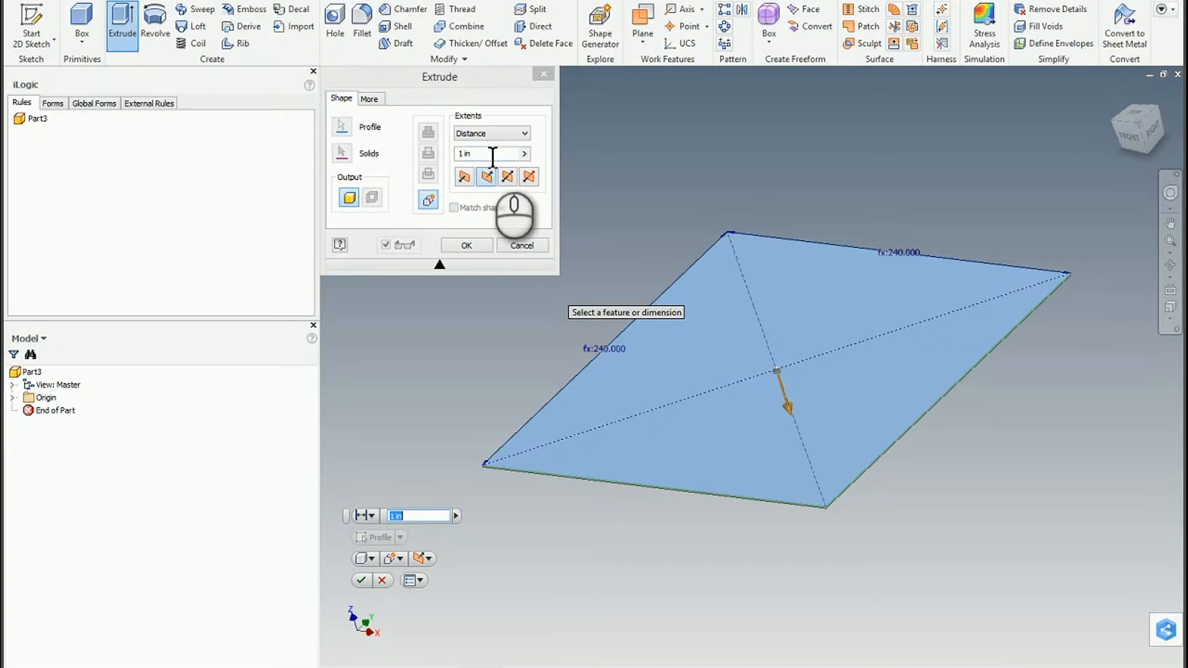
left_click(523, 153)
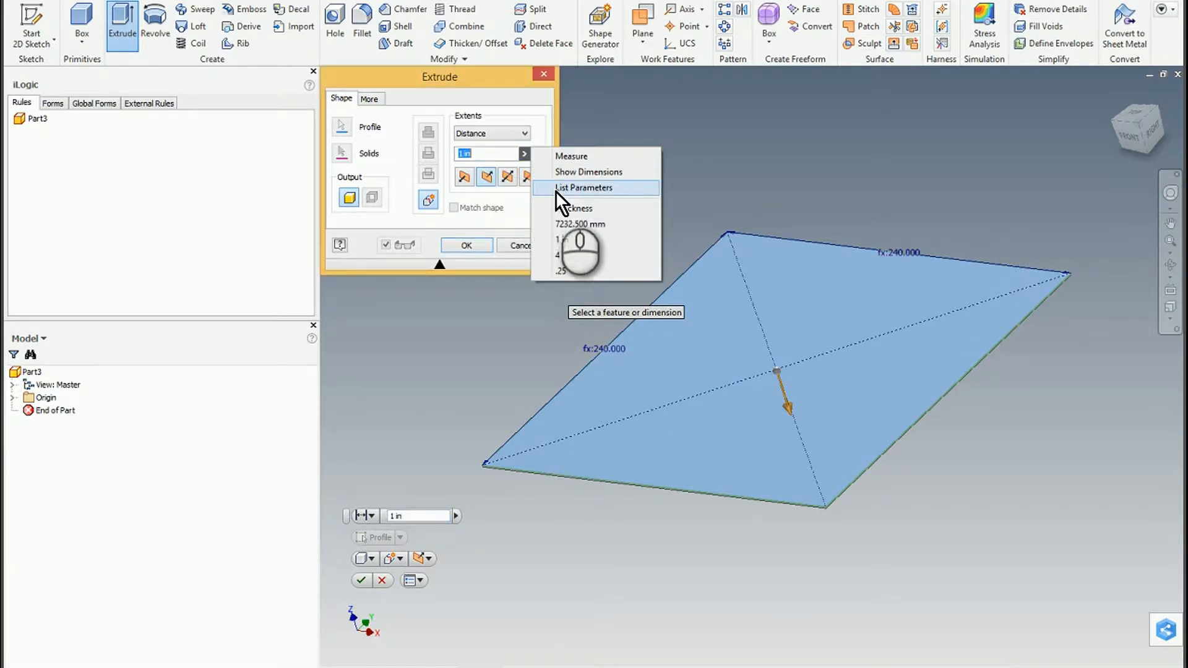
left_click(572, 188)
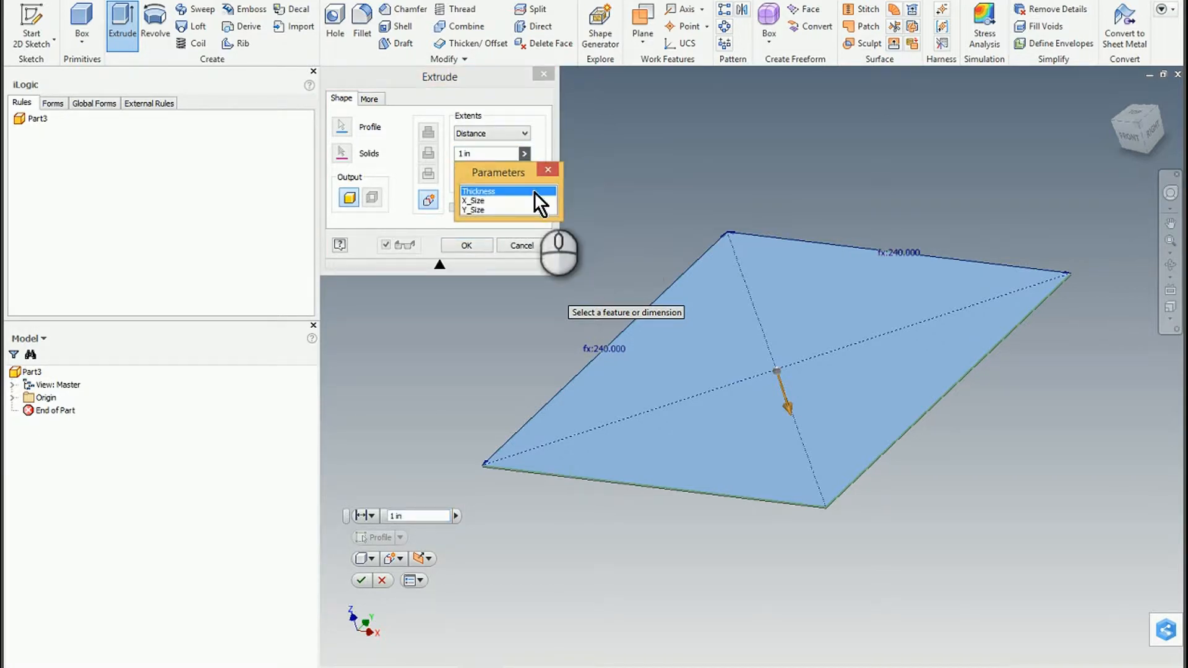
left_click(492, 191)
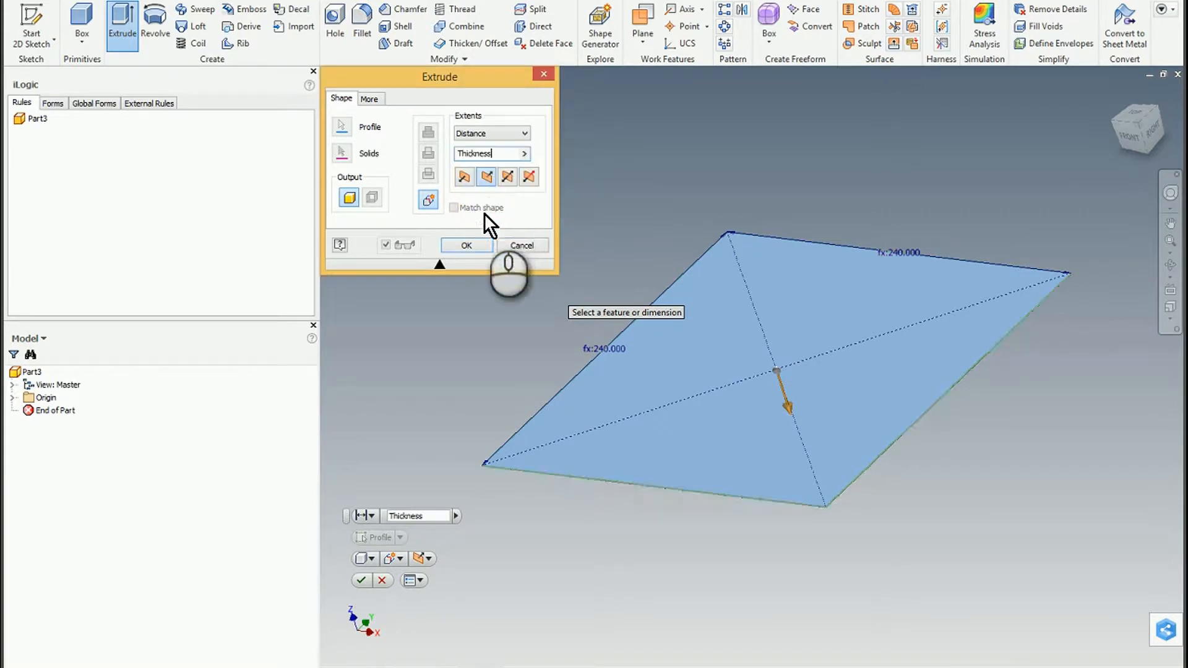
left_click(473, 244)
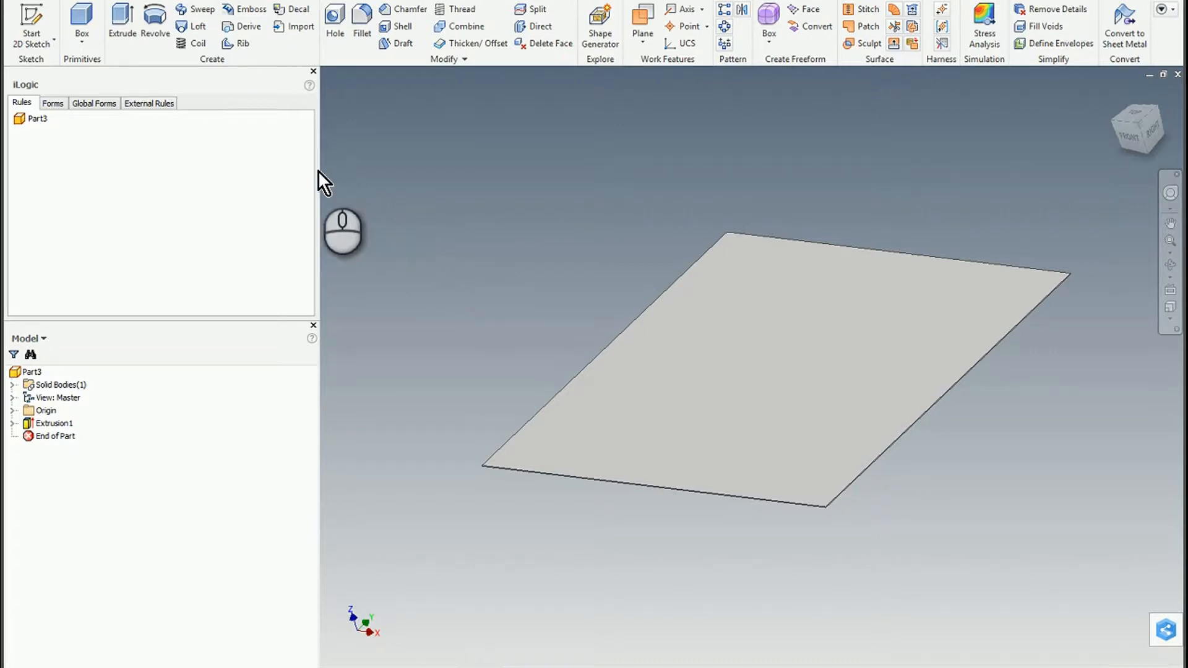
- Enter the Asset Builder environment and pick the plate's top face as the landing plane of a new landing surface
left_click(70, 4)
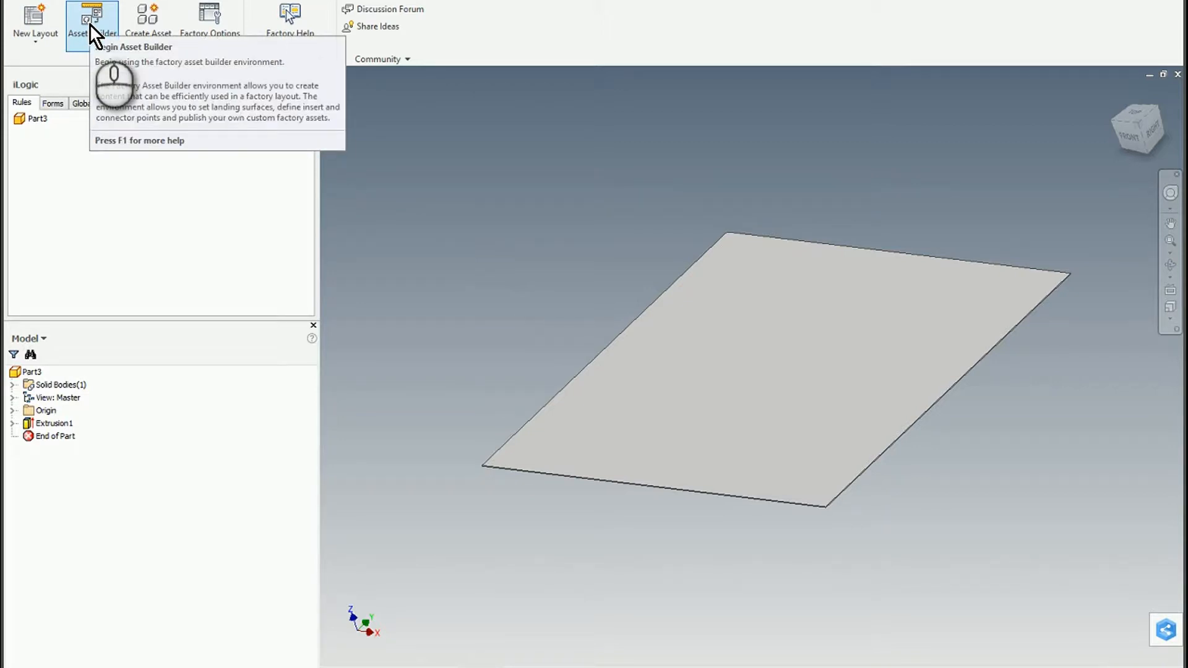
left_click(90, 24)
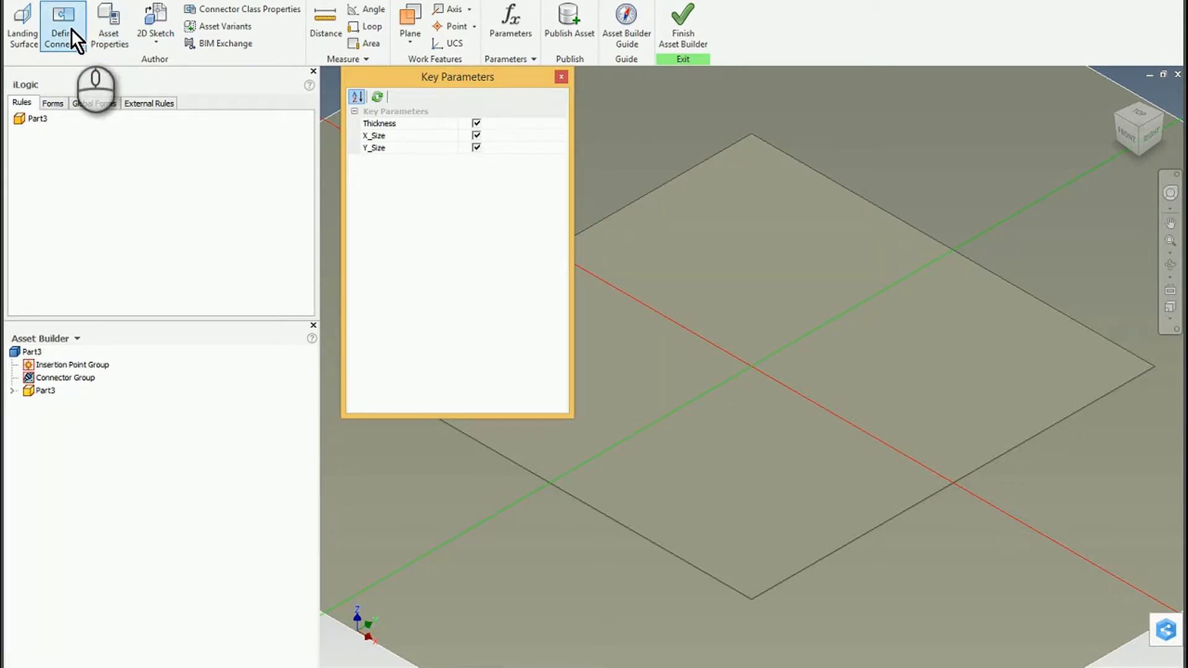
left_click(24, 25)
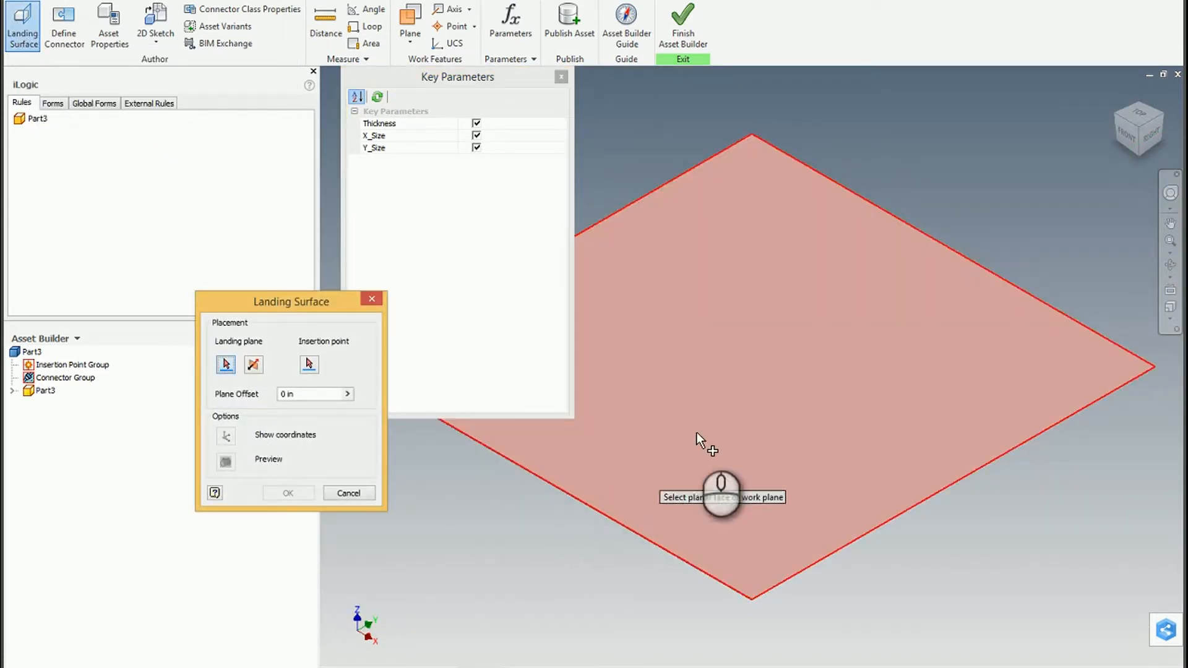
left_click(793, 317)
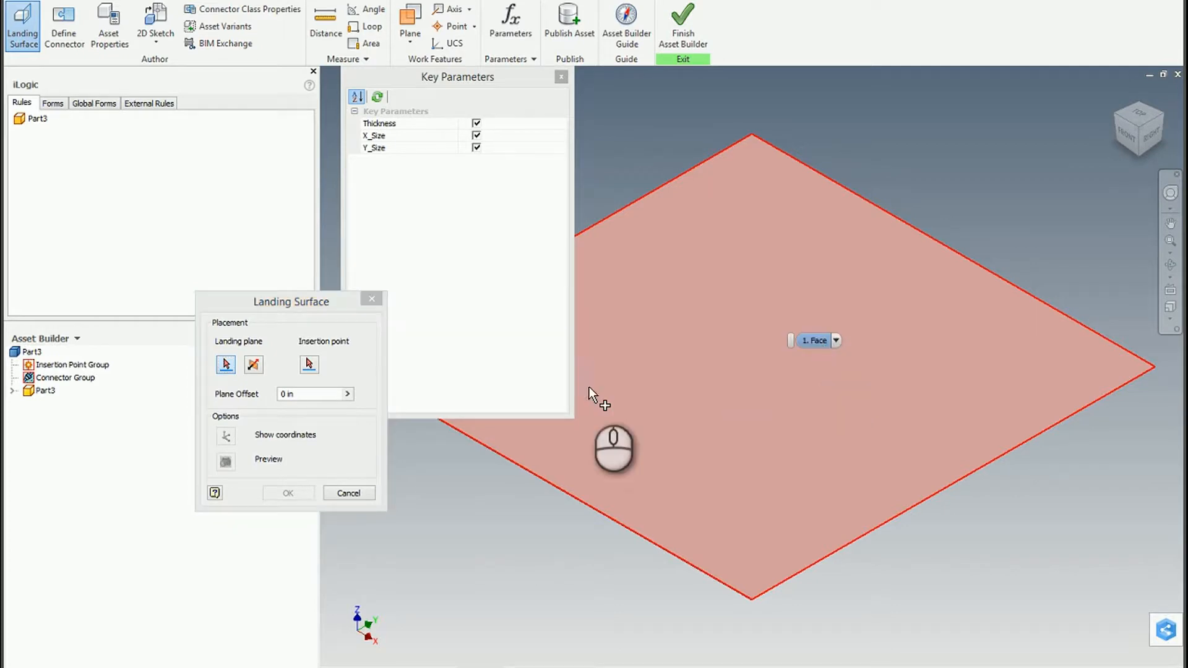
left_click(12, 391)
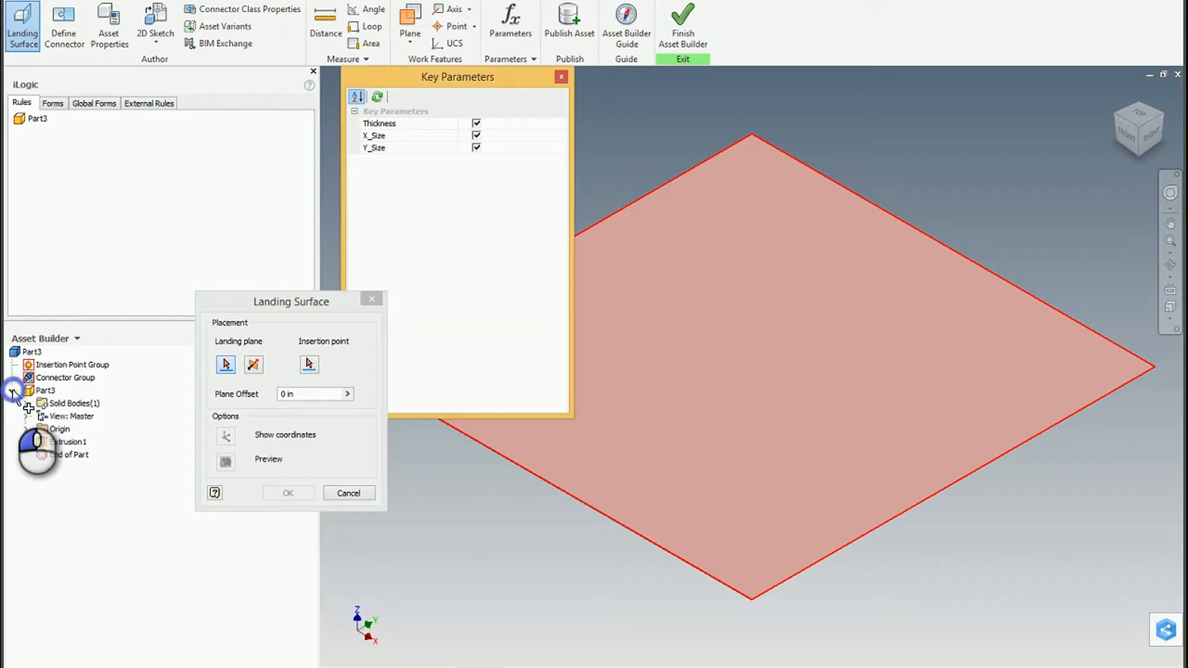
left_click(26, 429)
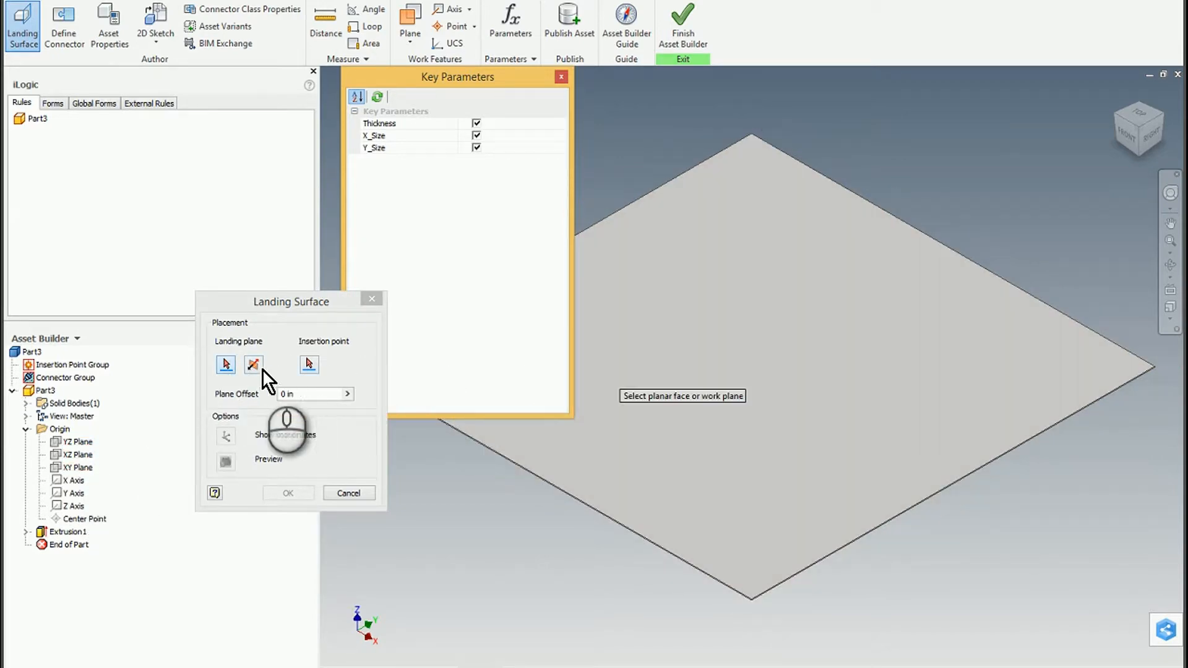
left_click(721, 306)
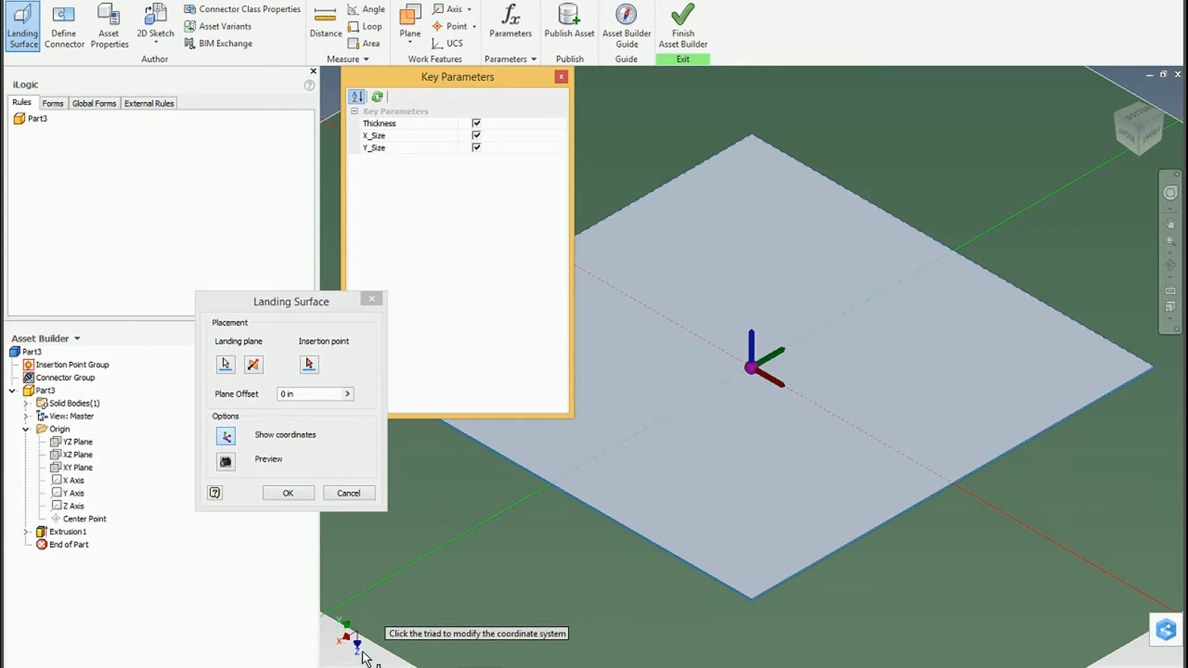
- Flip the landing plane and align the red axis of its coordinate system with the part's X Axis
left_click(253, 364)
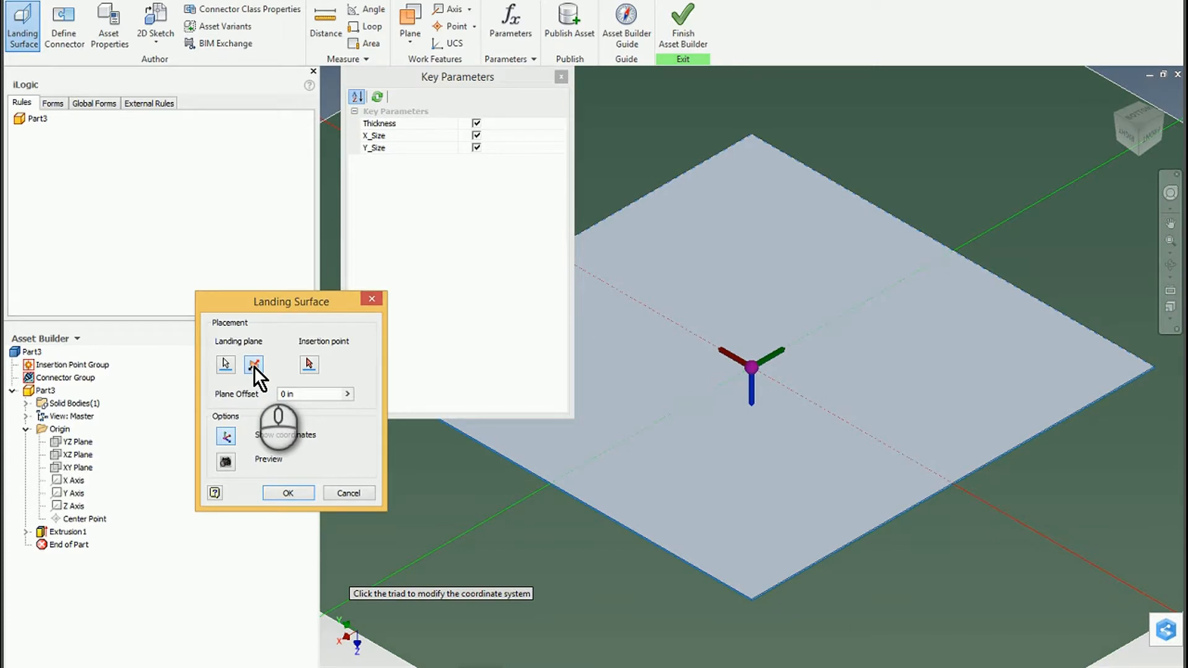
left_click(1115, 96)
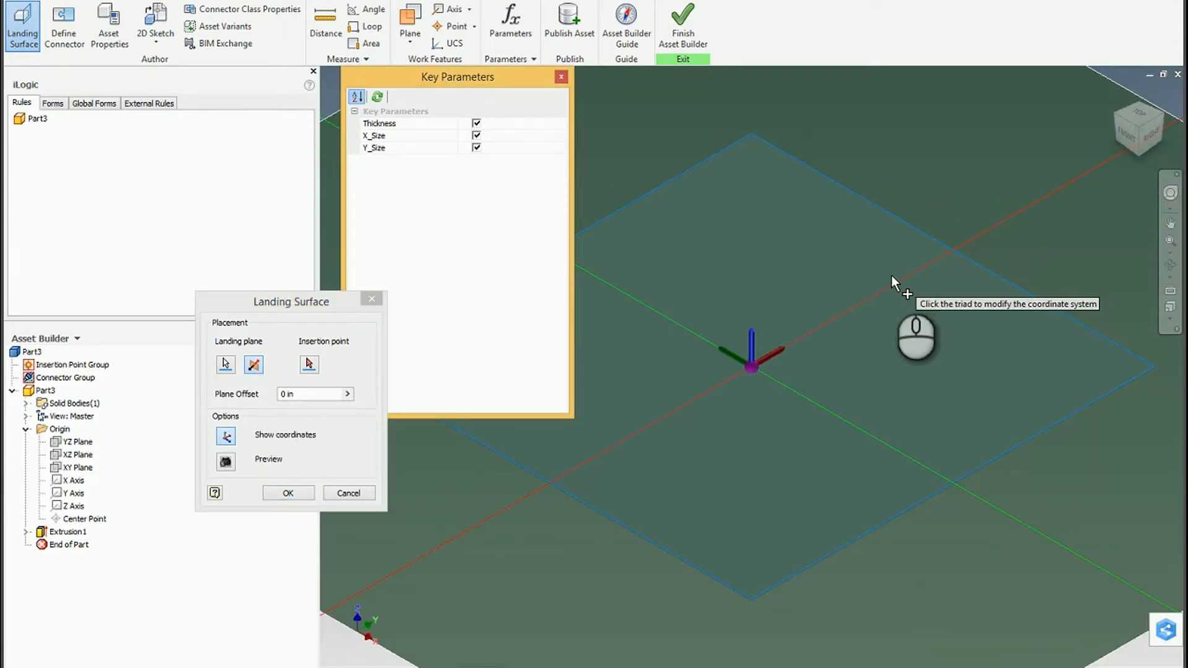
left_click(307, 364)
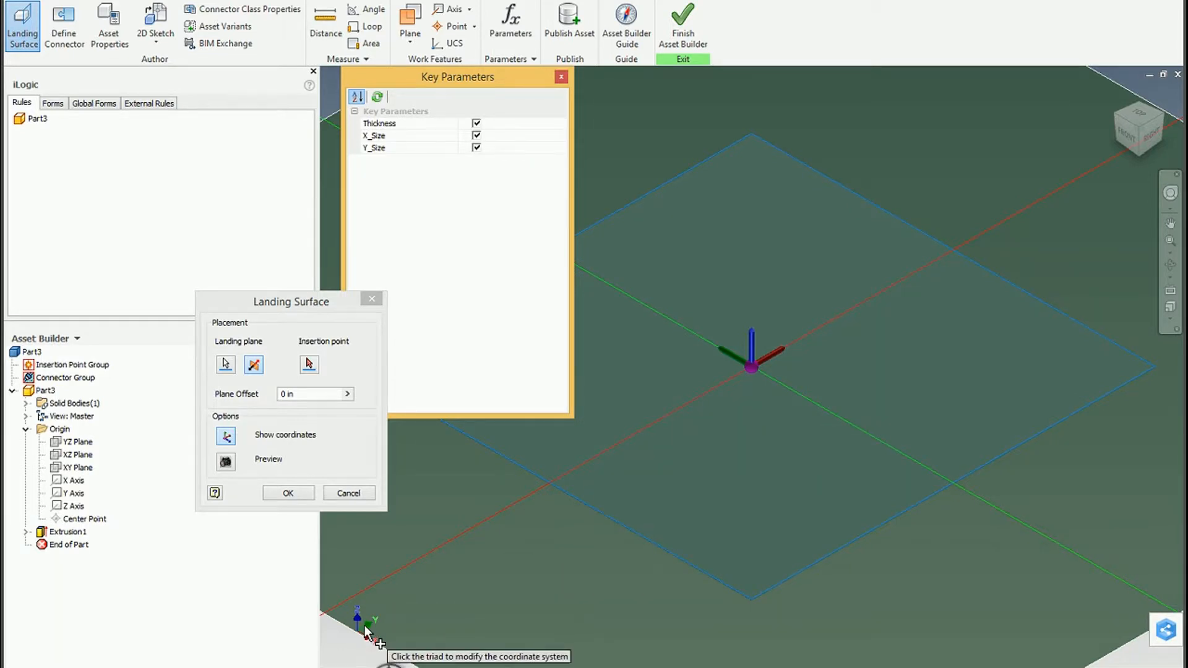
left_click(773, 357)
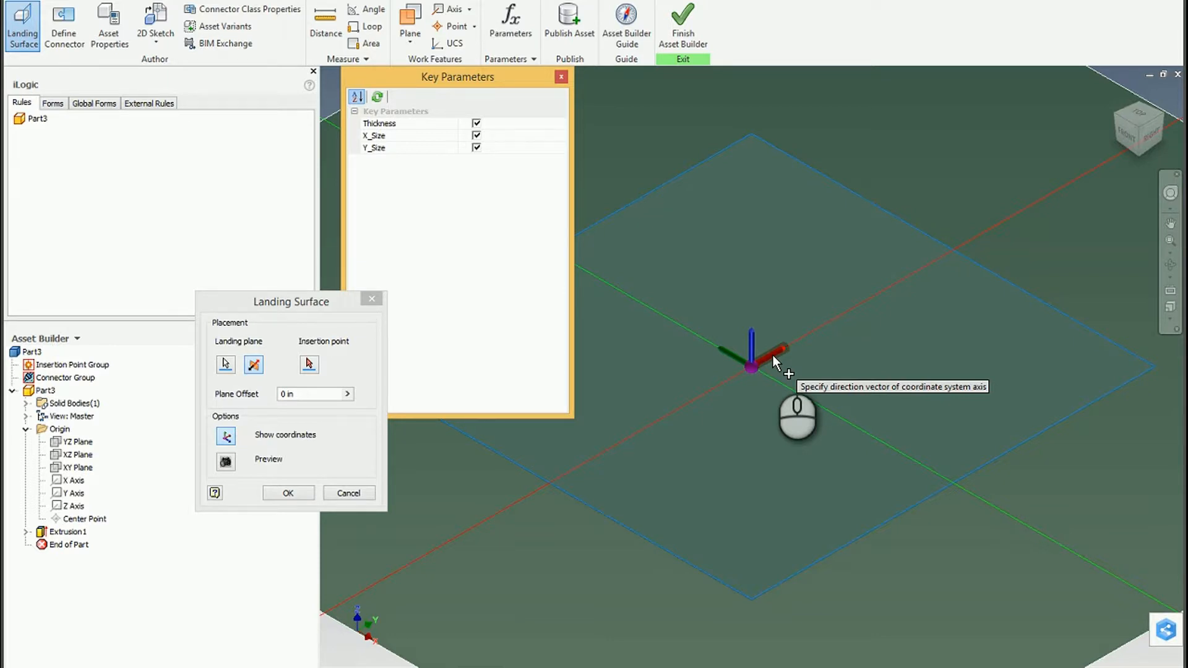
left_click(773, 355)
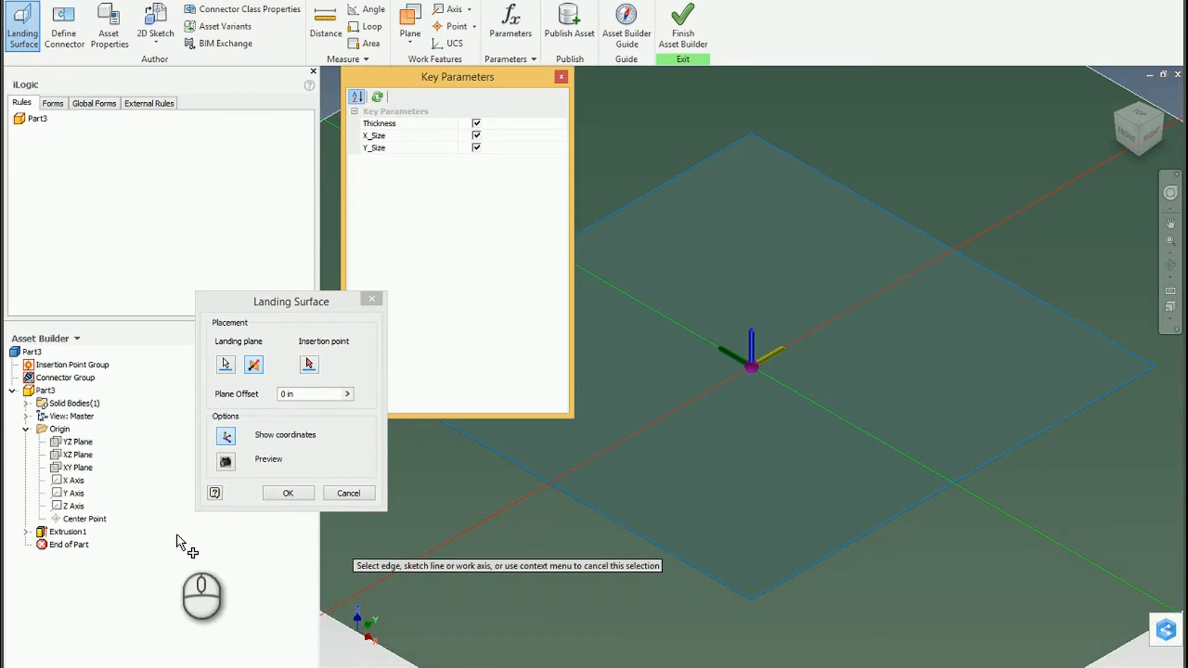
left_click(73, 492)
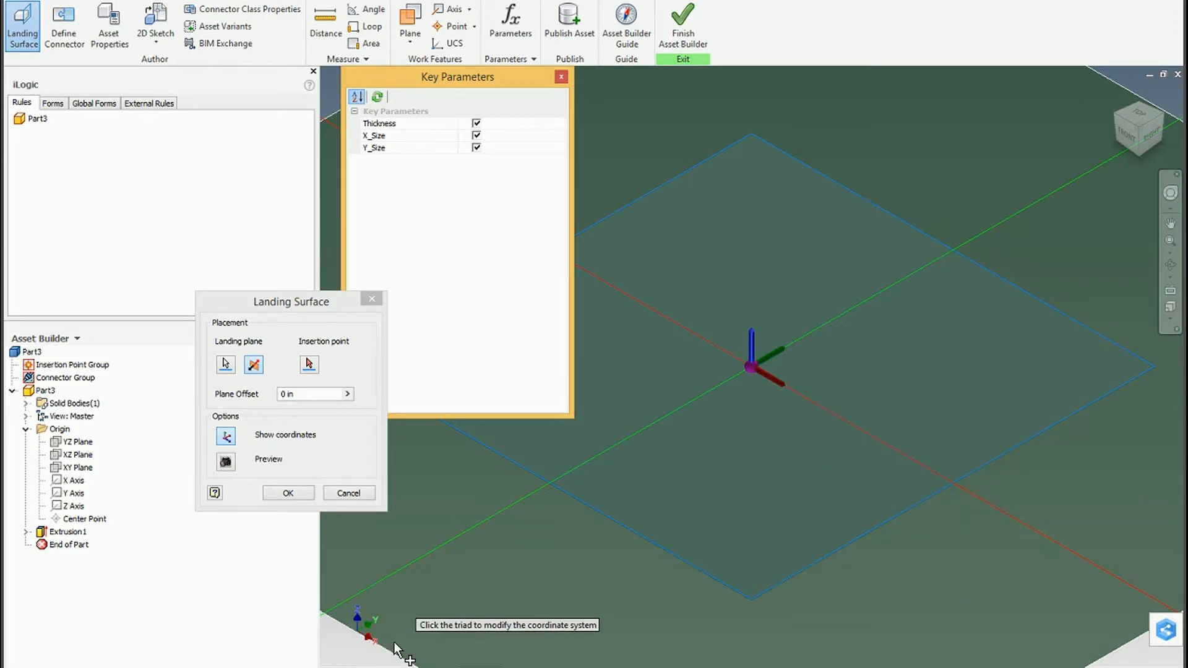
left_click(768, 357)
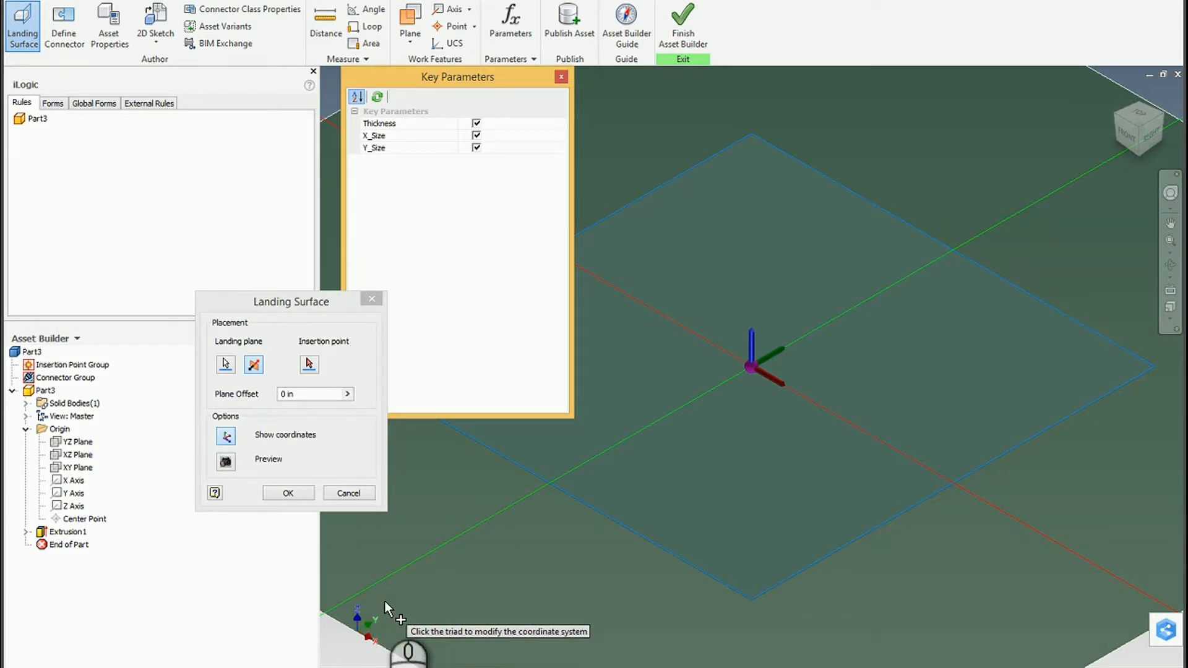
- Set the part's origin Center Point as the insertion point and confirm the landing surface
left_click(309, 365)
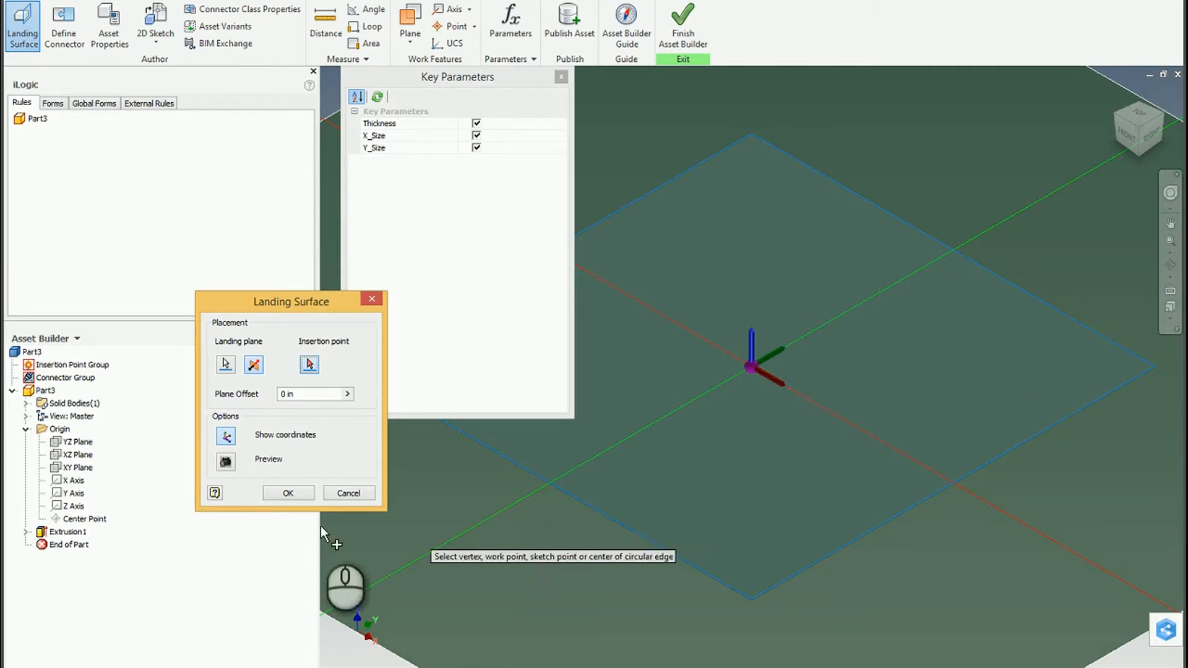
left_click(92, 521)
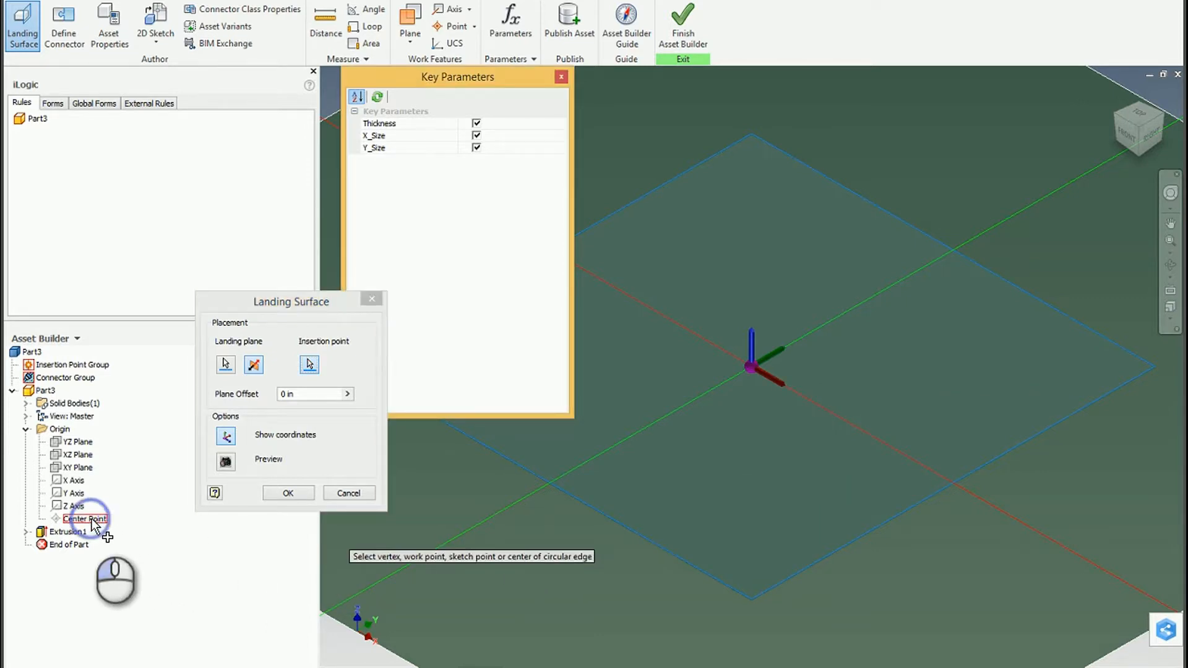
left_click(287, 492)
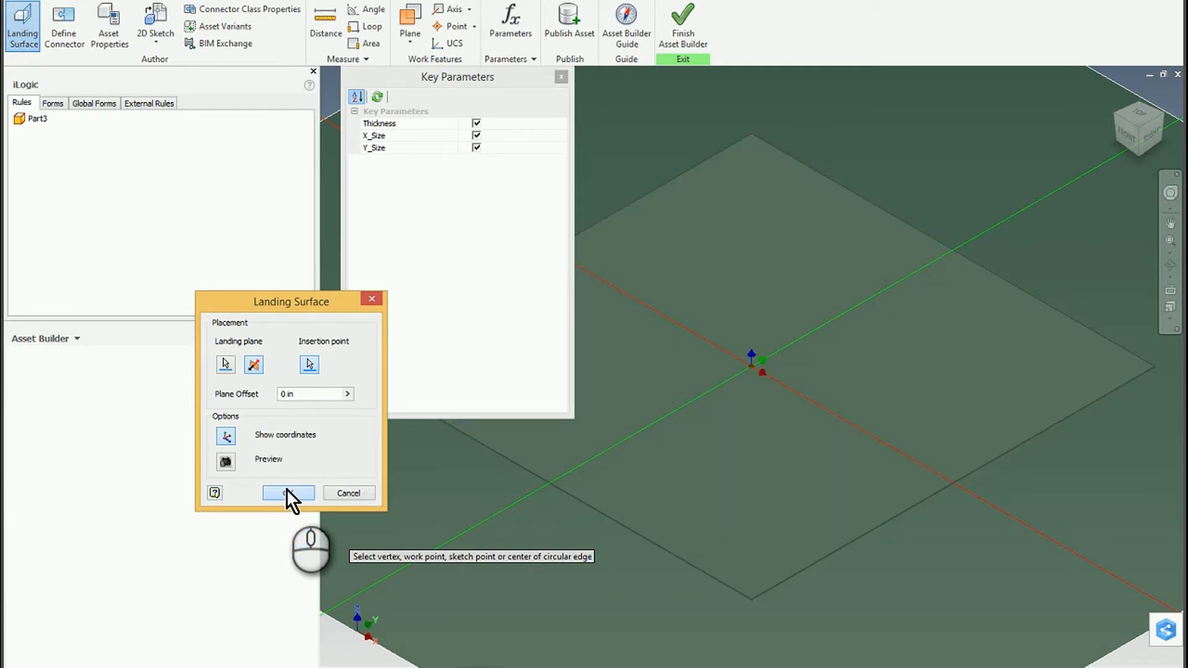
- Save the part as Flooring.ipt in the Assets folder, replacing the existing file
left_click(79, 4)
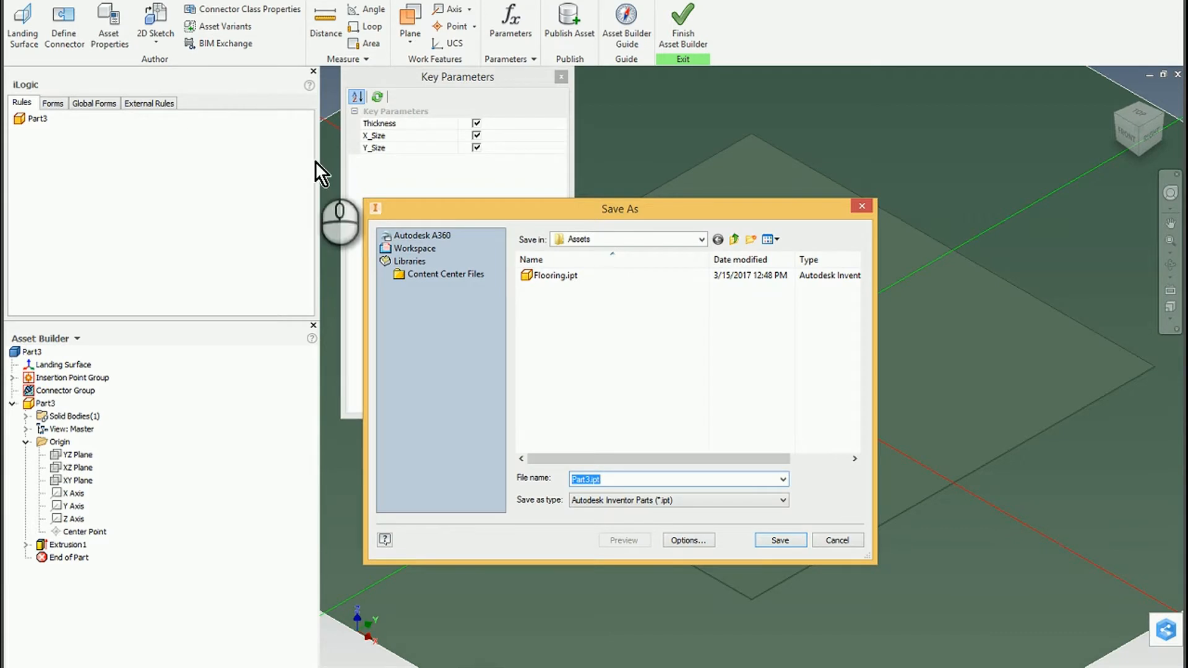
left_click(535, 274)
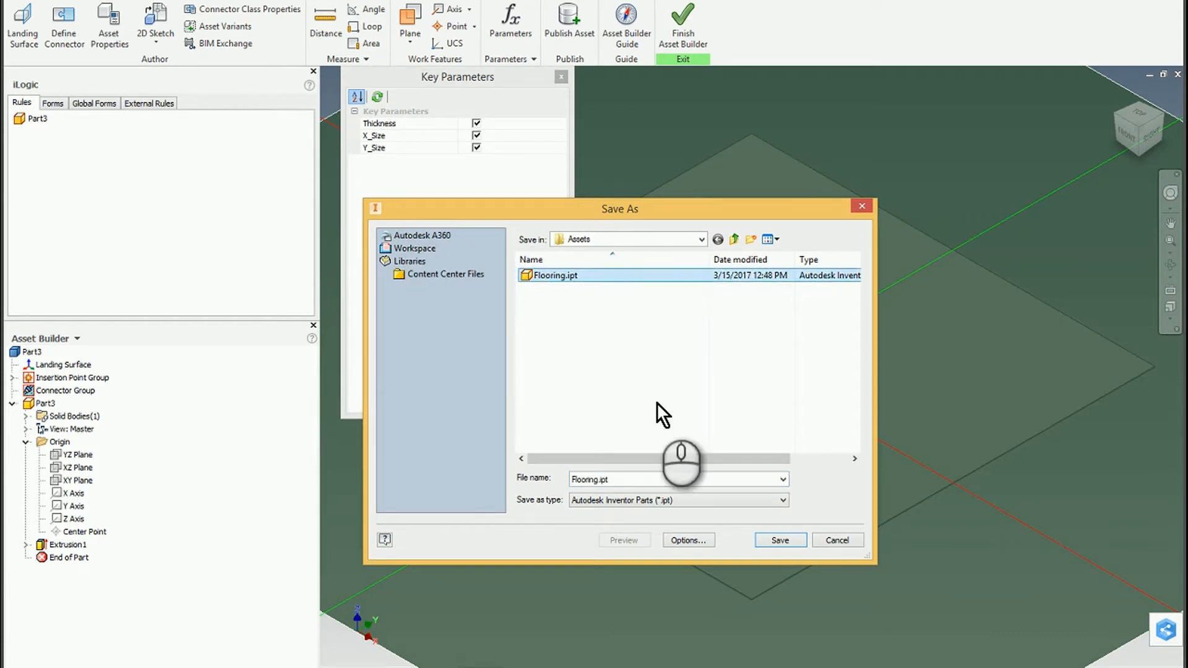
left_click(778, 540)
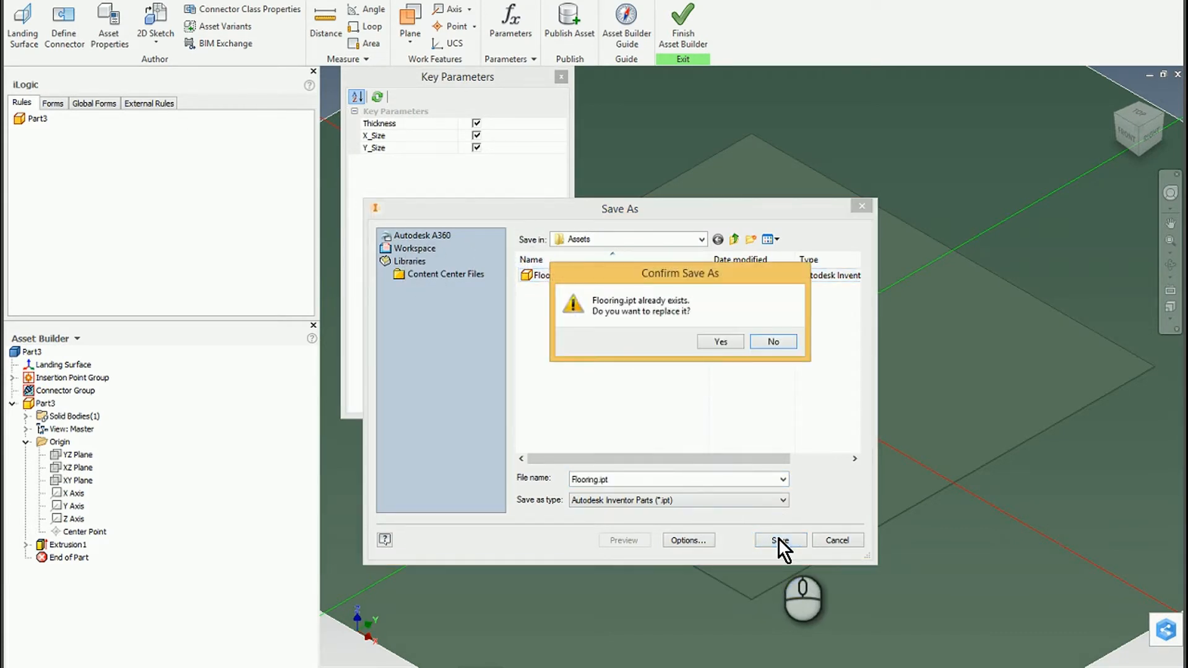
left_click(712, 338)
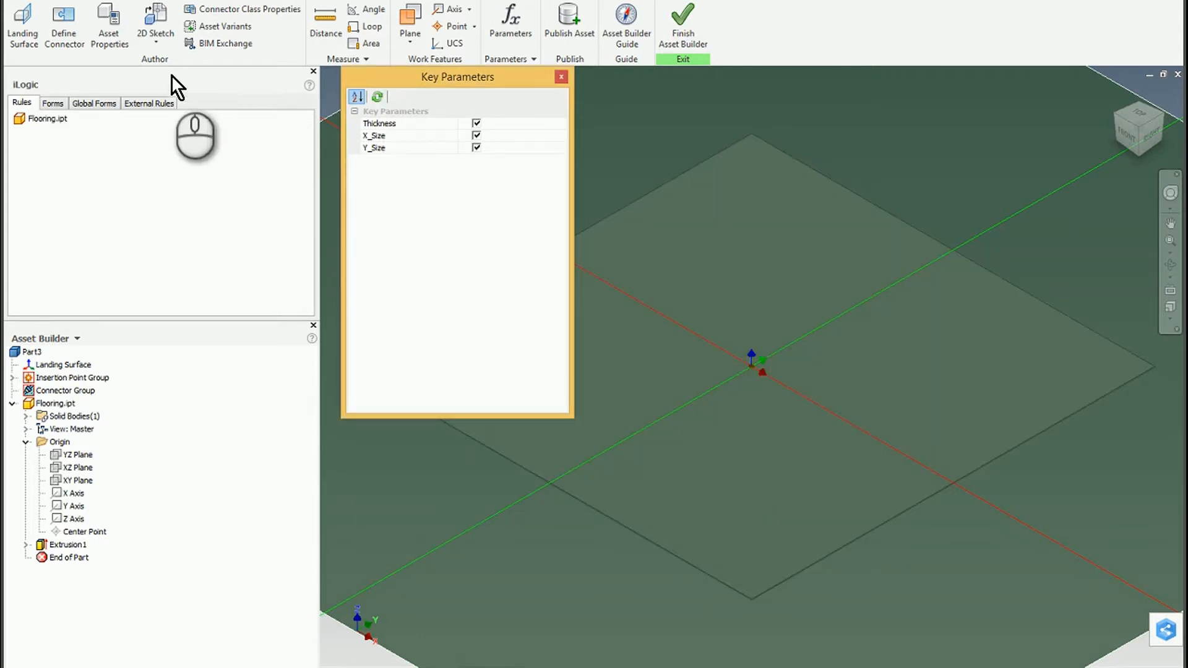
- Enter "Initial Publish" as the Comments value in the asset properties
left_click(562, 26)
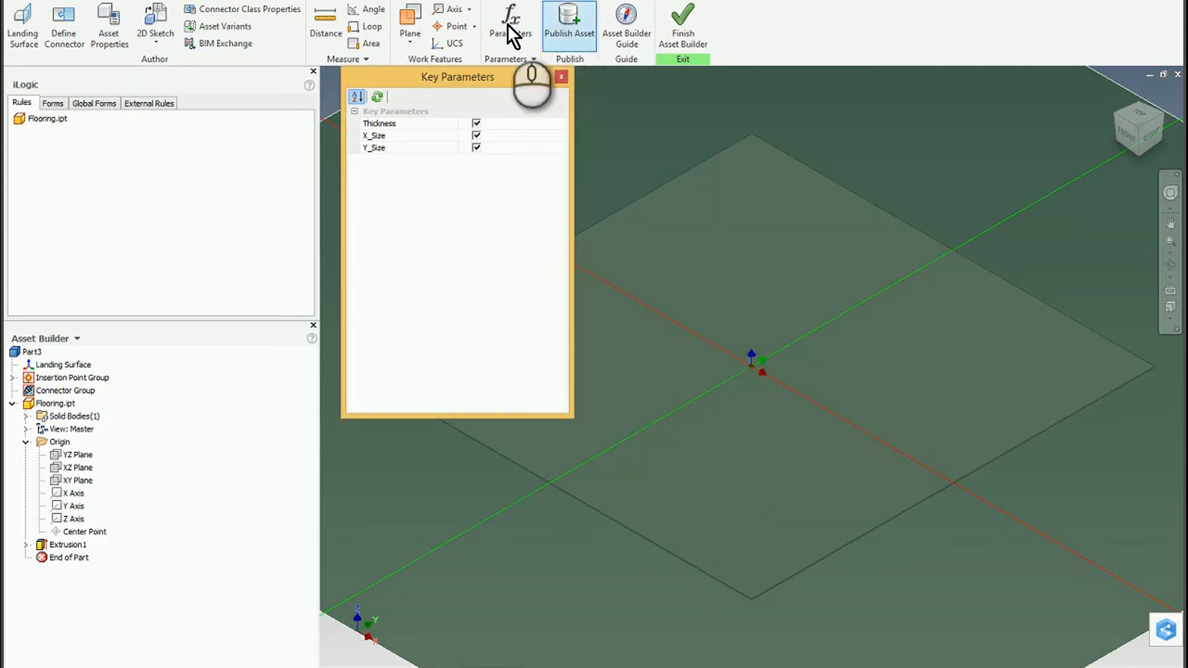
left_click(114, 31)
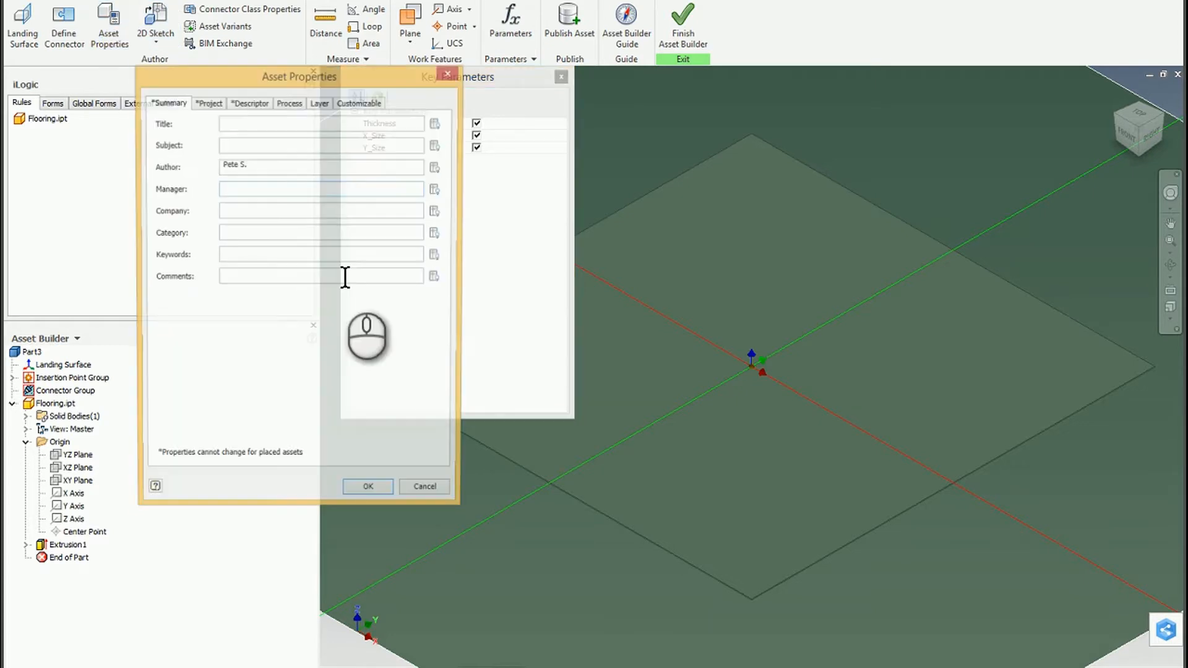
left_click(266, 276)
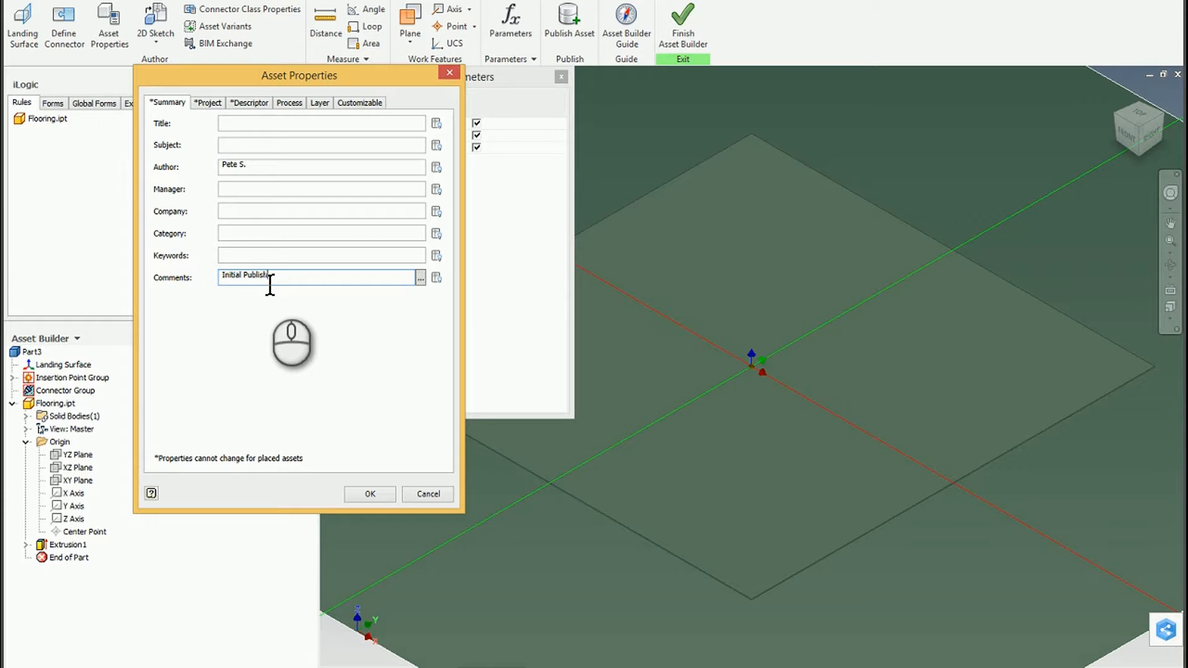
left_click(359, 494)
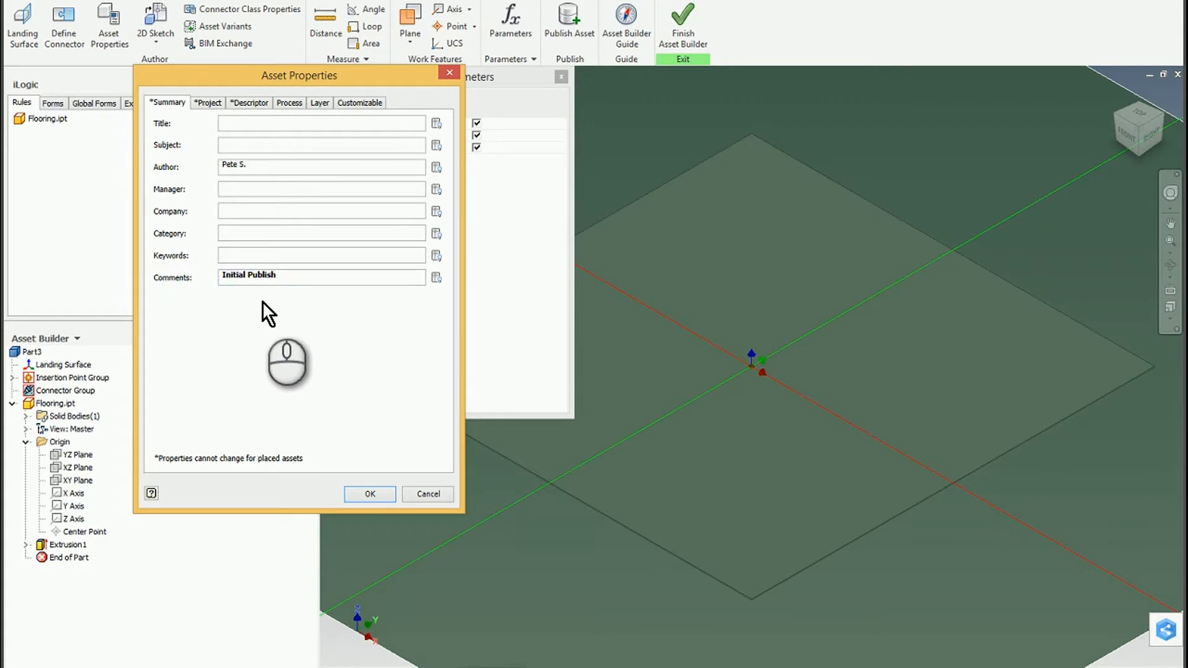
left_click(366, 493)
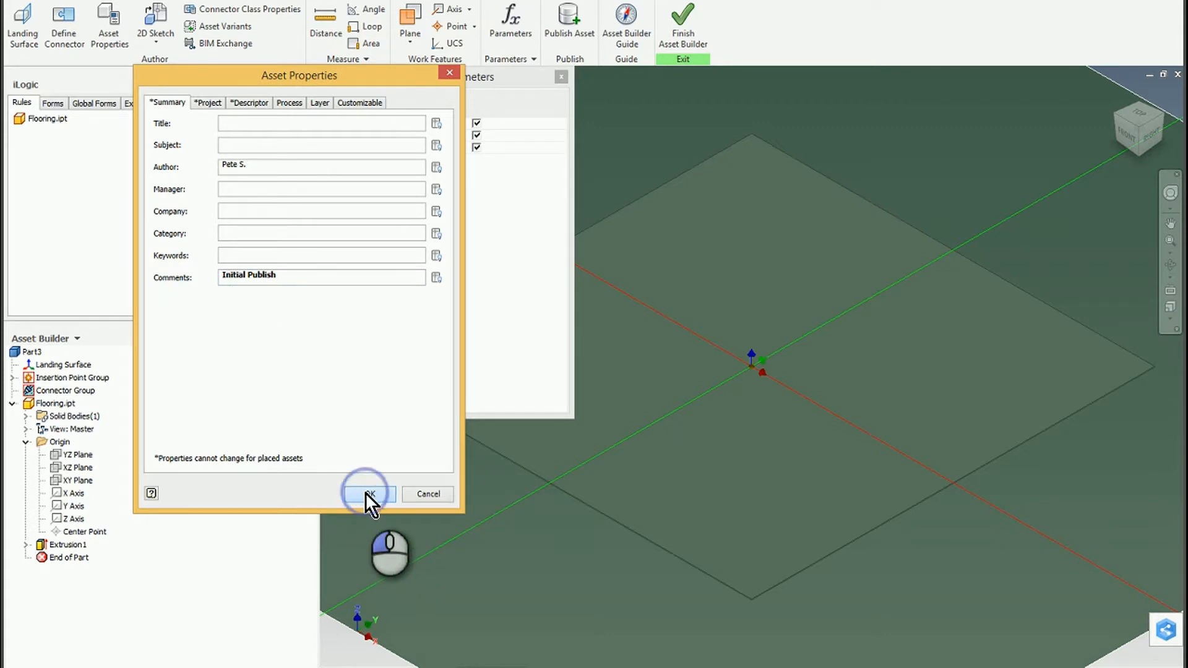
- Start publishing the Flooring asset, saving the document, and choose the Vault's personal testing folder under Asset_Library > Test_Assets as destination
left_click(569, 20)
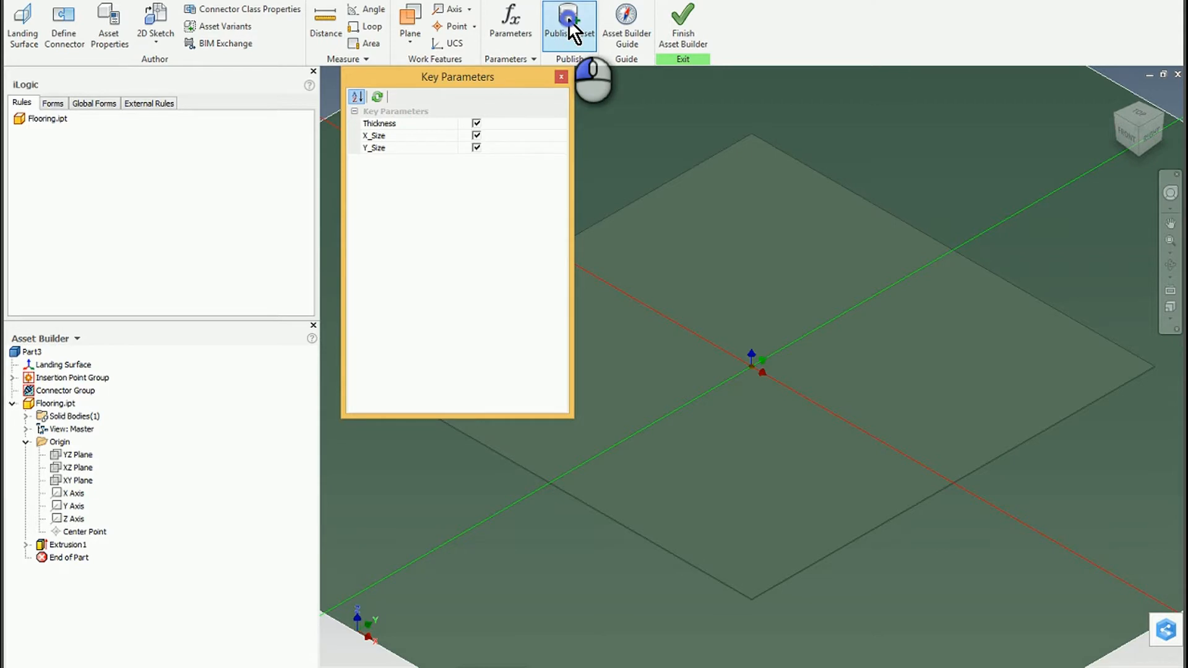
left_click(742, 395)
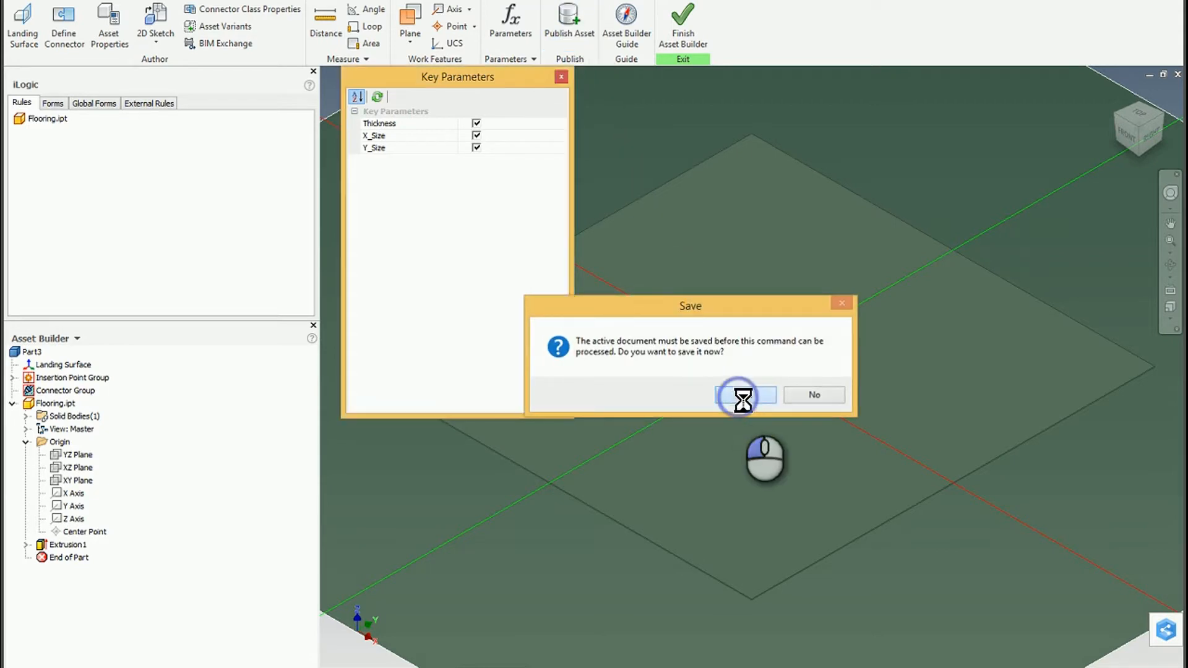
left_click(384, 180)
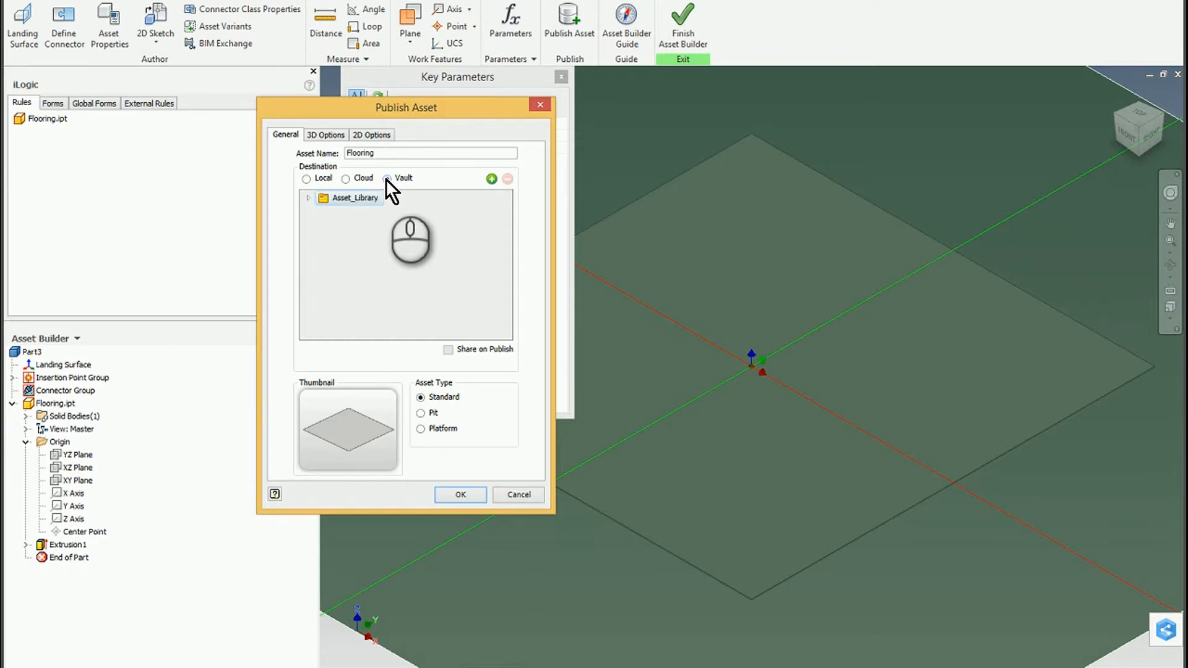
left_click(307, 198)
left_click(322, 227)
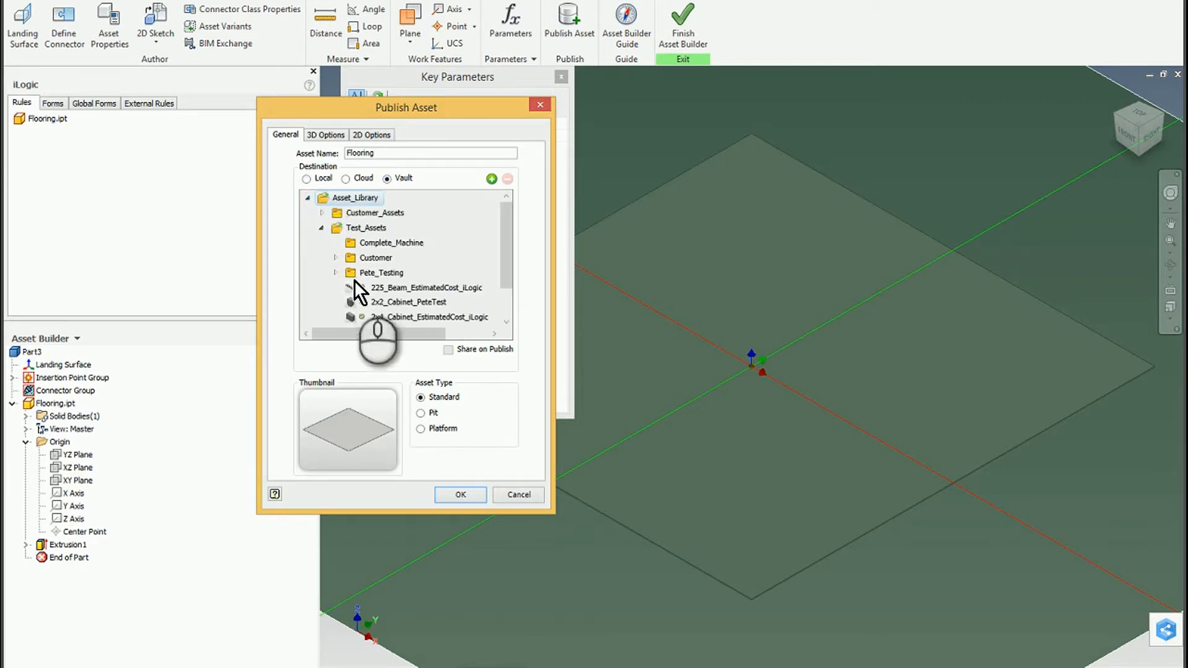
left_click(338, 273)
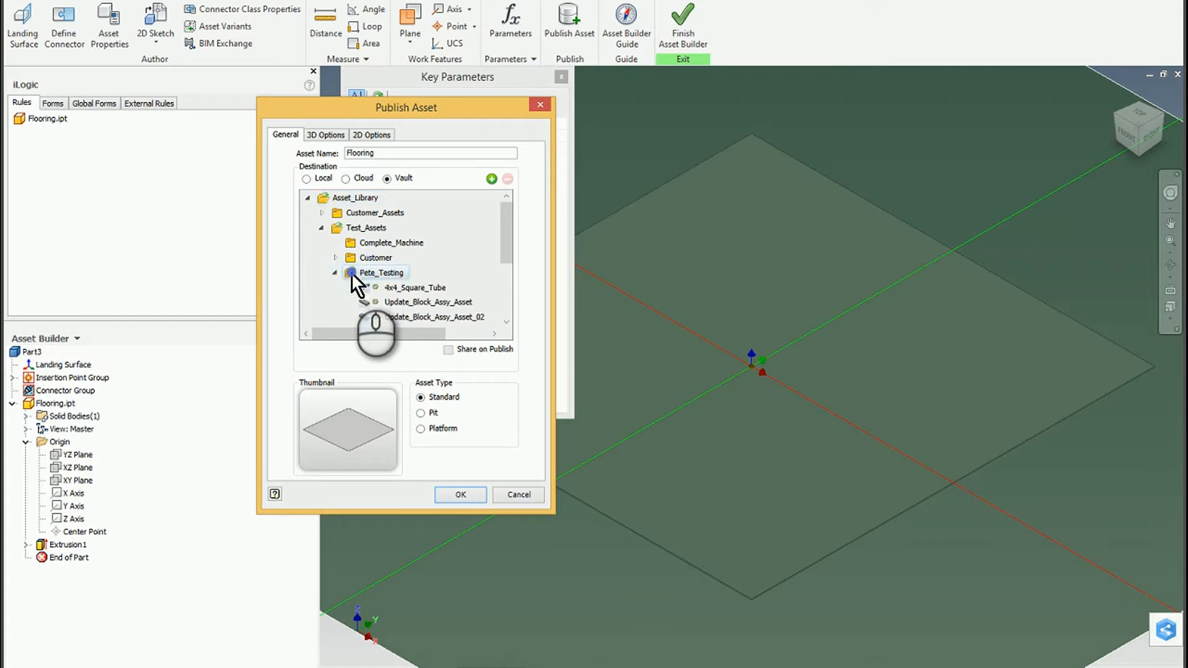
mouse_move(507, 252)
left_mouse_down()
mouse_move(507, 281)
mouse_move(507, 242)
left_mouse_up()
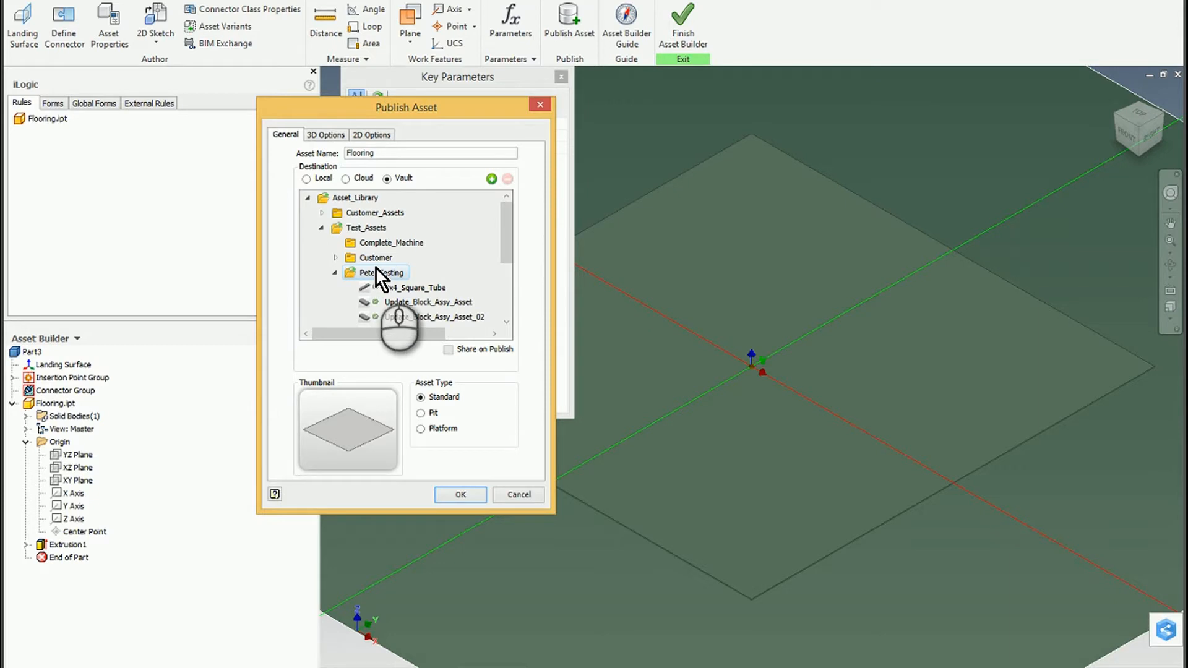
- Review the 3D and 2D publishing options and publish Flooring as a Standard asset
left_click(316, 133)
left_click(368, 134)
left_click(320, 135)
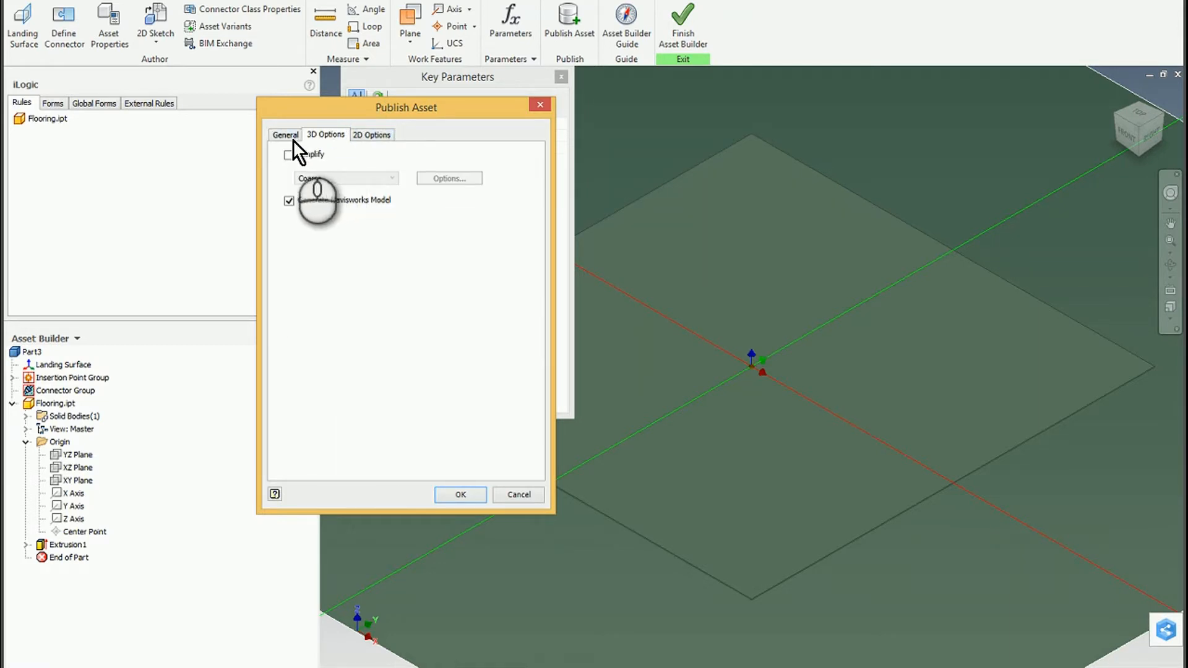
left_click(291, 136)
left_click(461, 498)
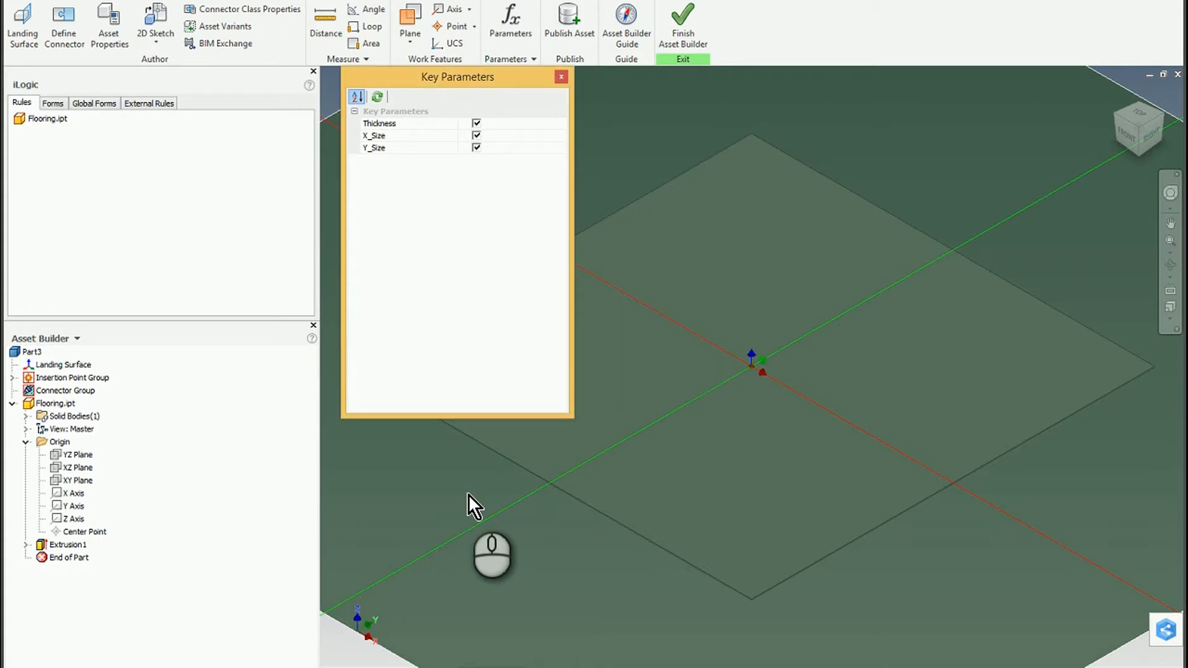
- Finish the Asset Builder environment and create a new factory layout assembly
left_click(678, 32)
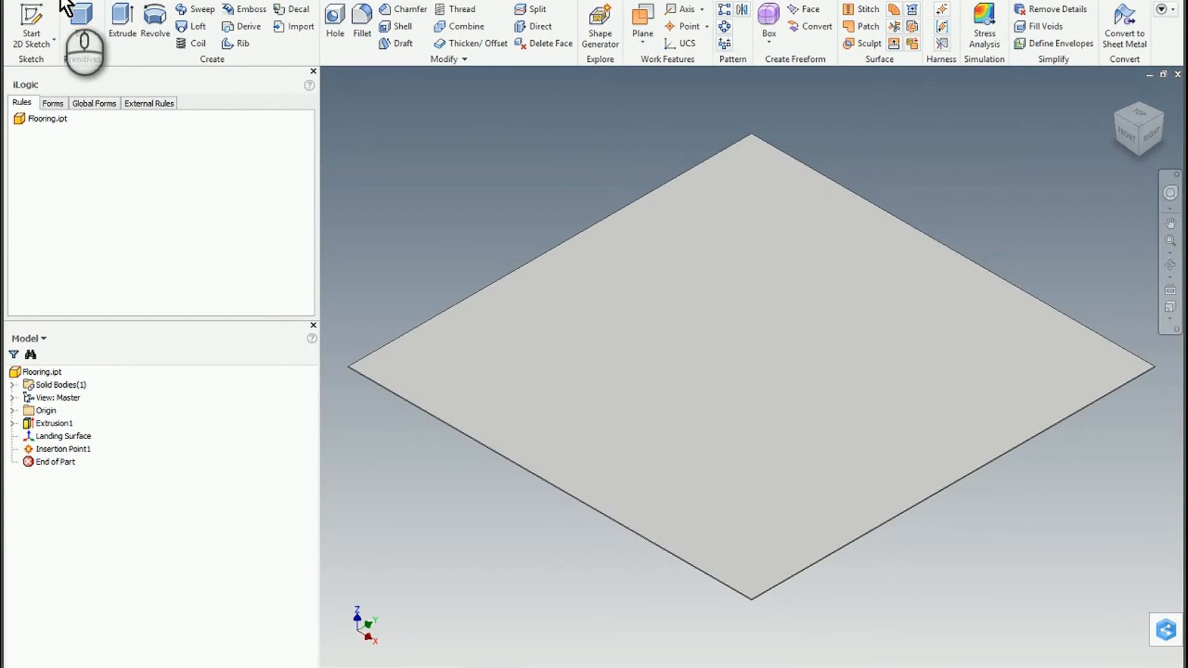
left_click(69, 3)
left_click(34, 18)
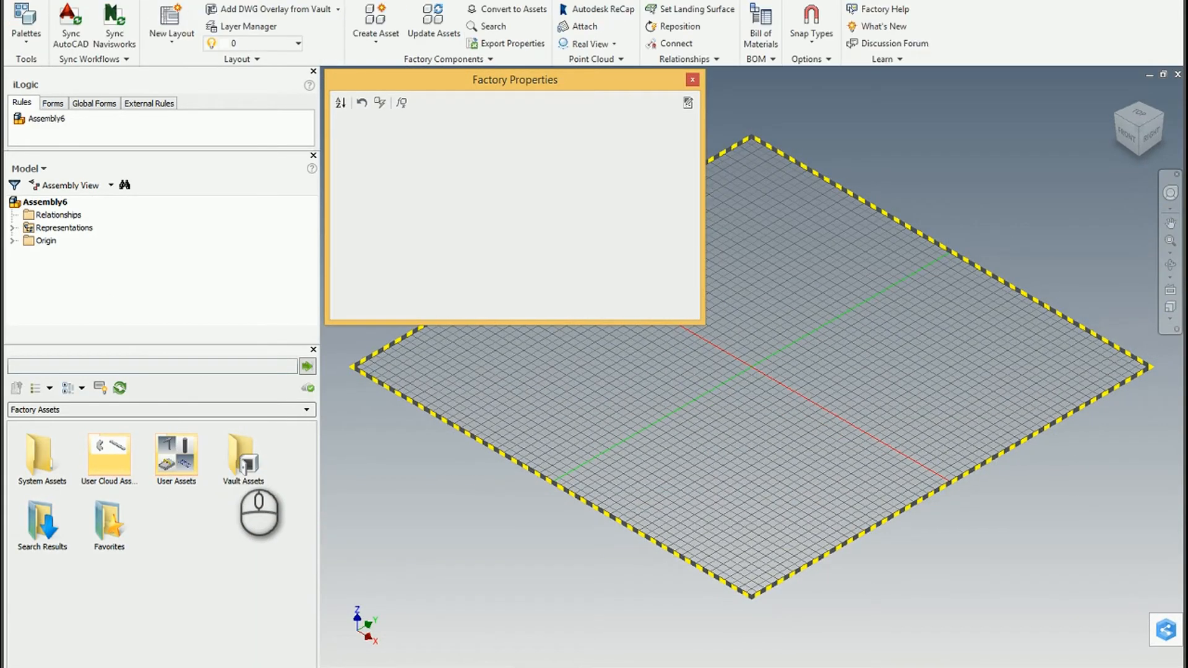
- Refresh the factory asset library and browse Vault Assets to the personal testing folder under Test_Assets
left_click(119, 389)
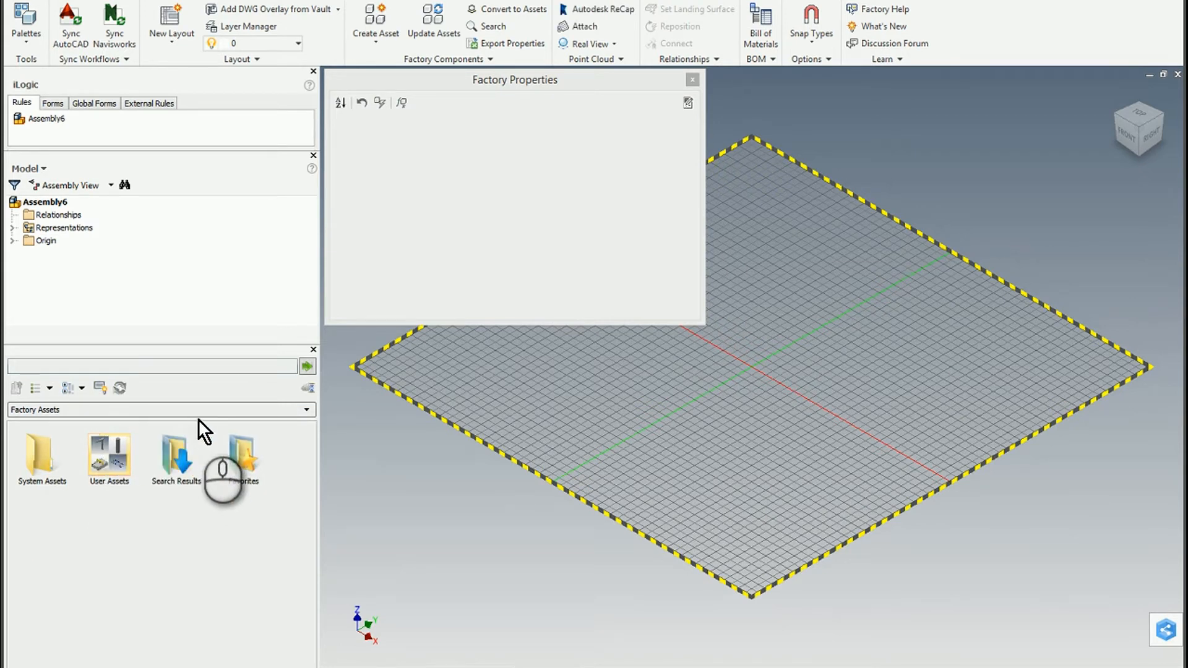
left_click(184, 455)
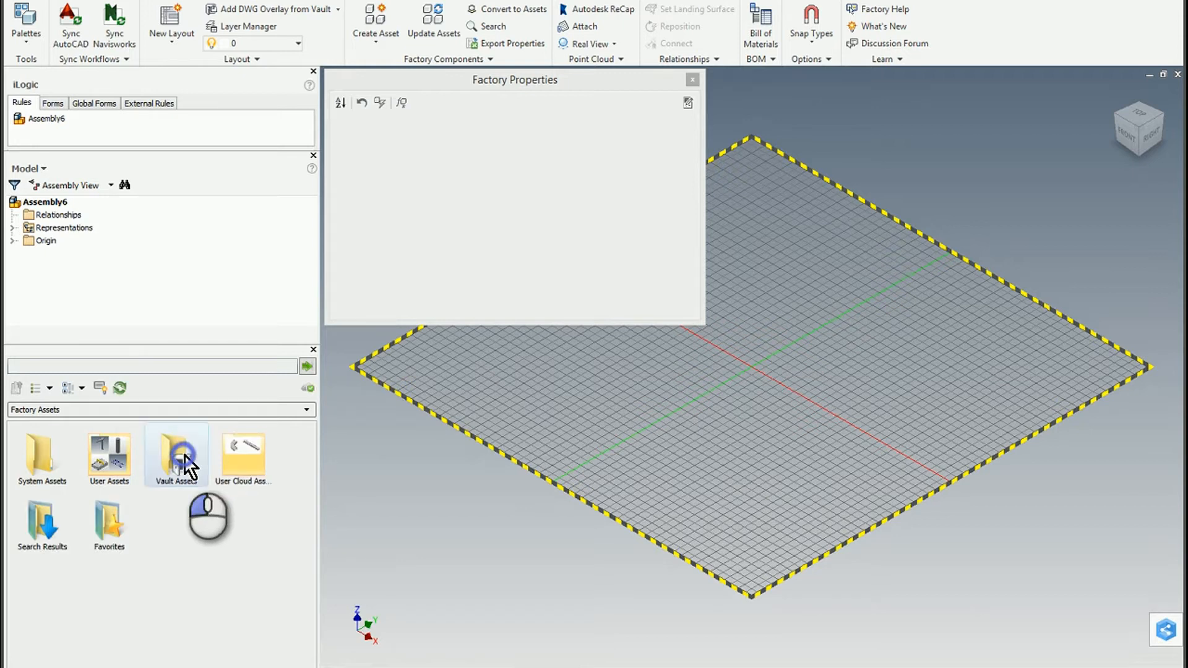
double_click(184, 454)
double_click(51, 458)
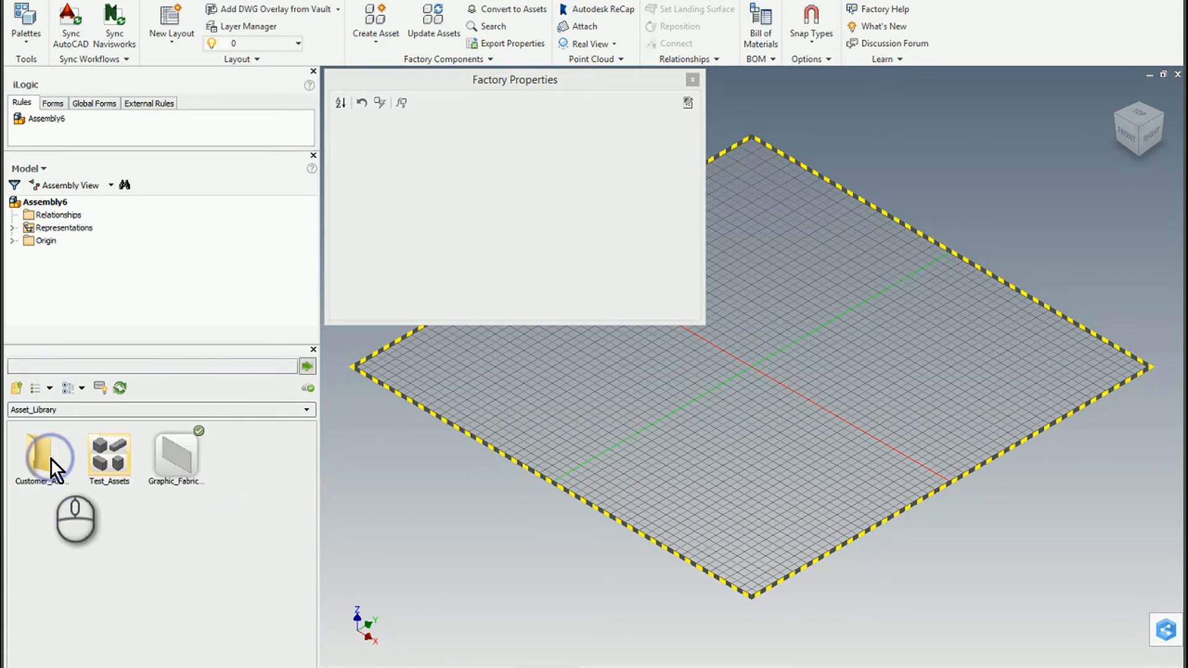
left_click(110, 462)
double_click(110, 462)
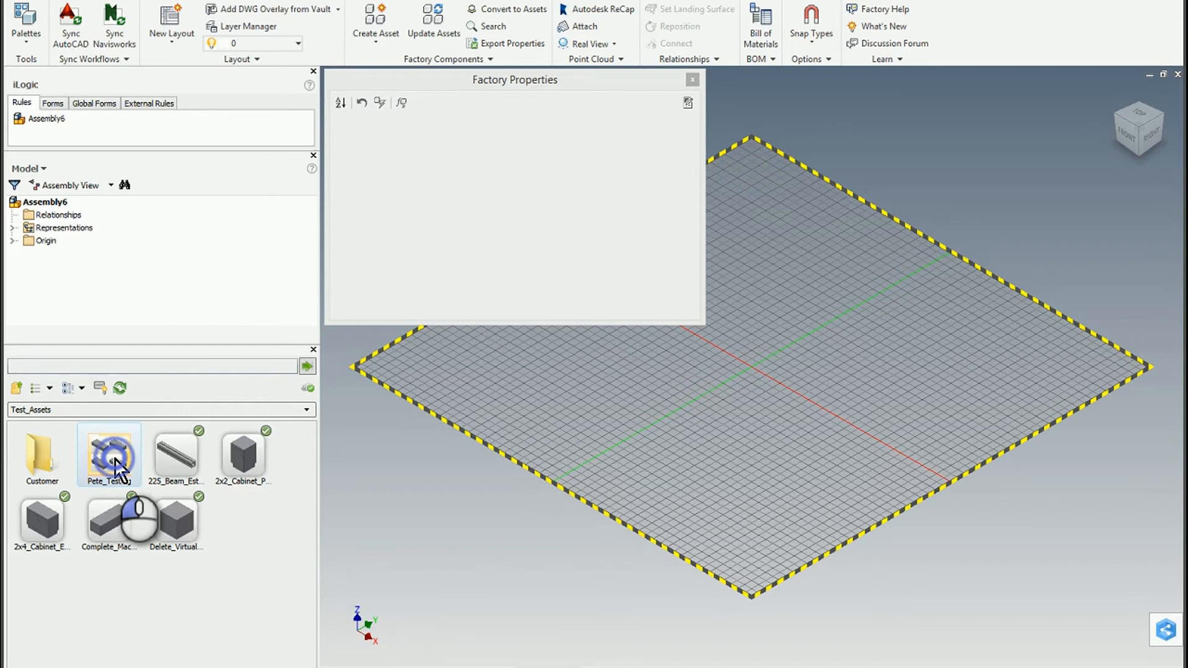
double_click(114, 459)
- Place one Flooring asset at the layout's origin without rotation and end the placement
left_click_drag(109, 450, 731, 377)
scroll(742, 377, "up", 3)
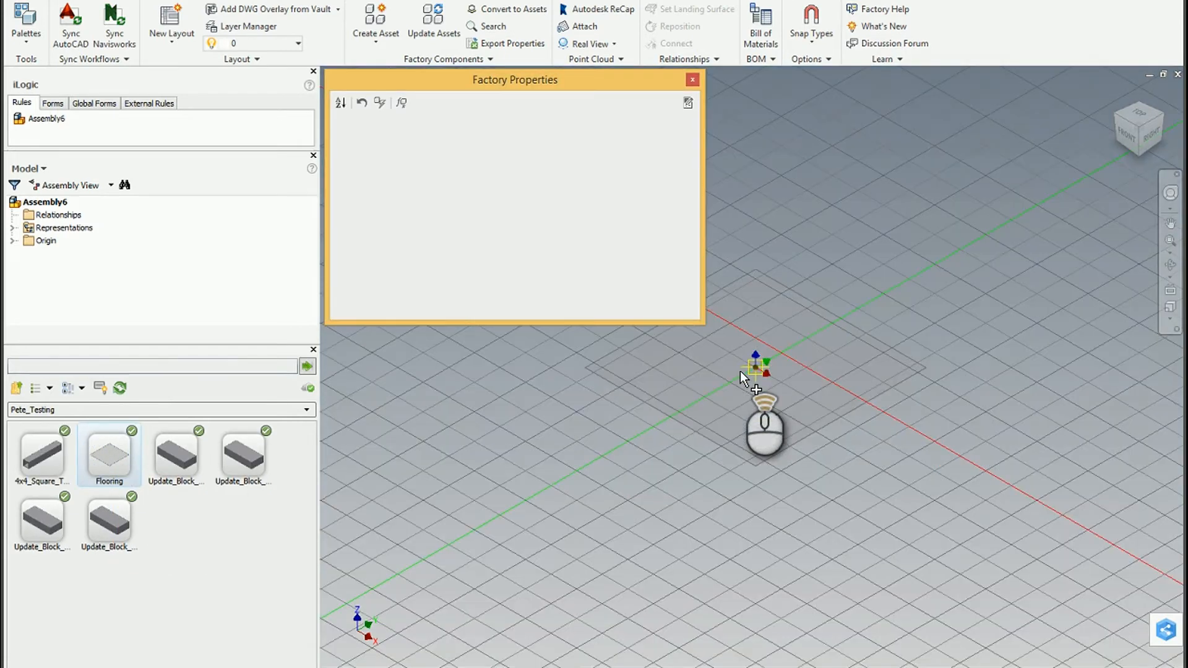
scroll(742, 378, "up", 5)
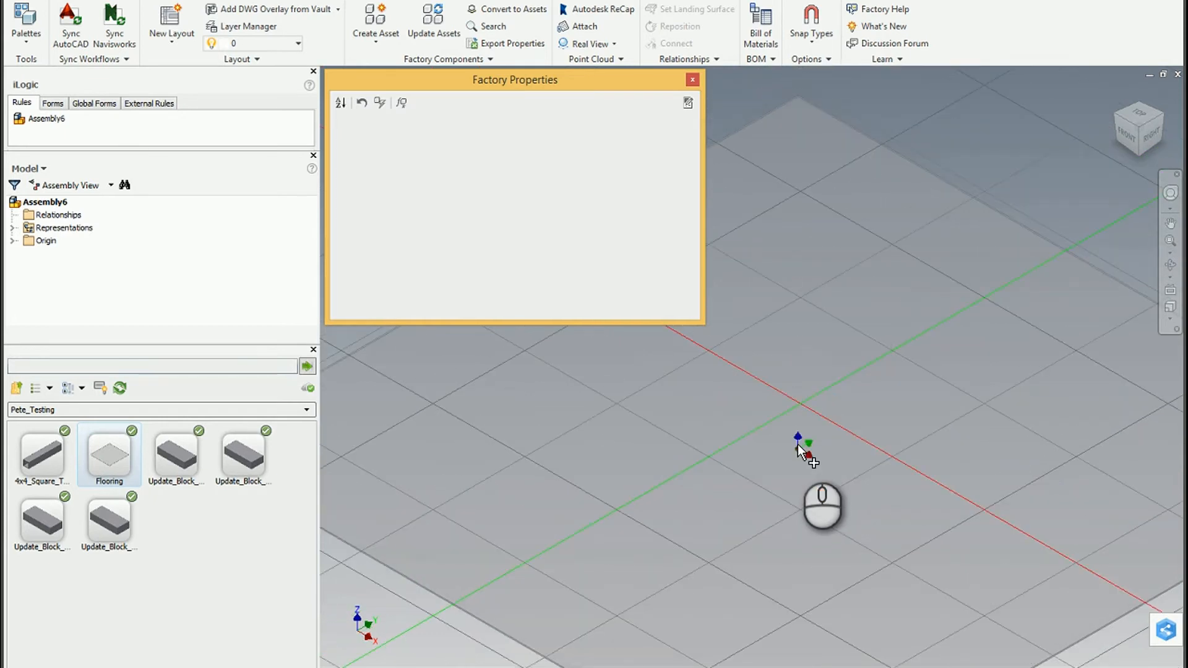
left_click(801, 402)
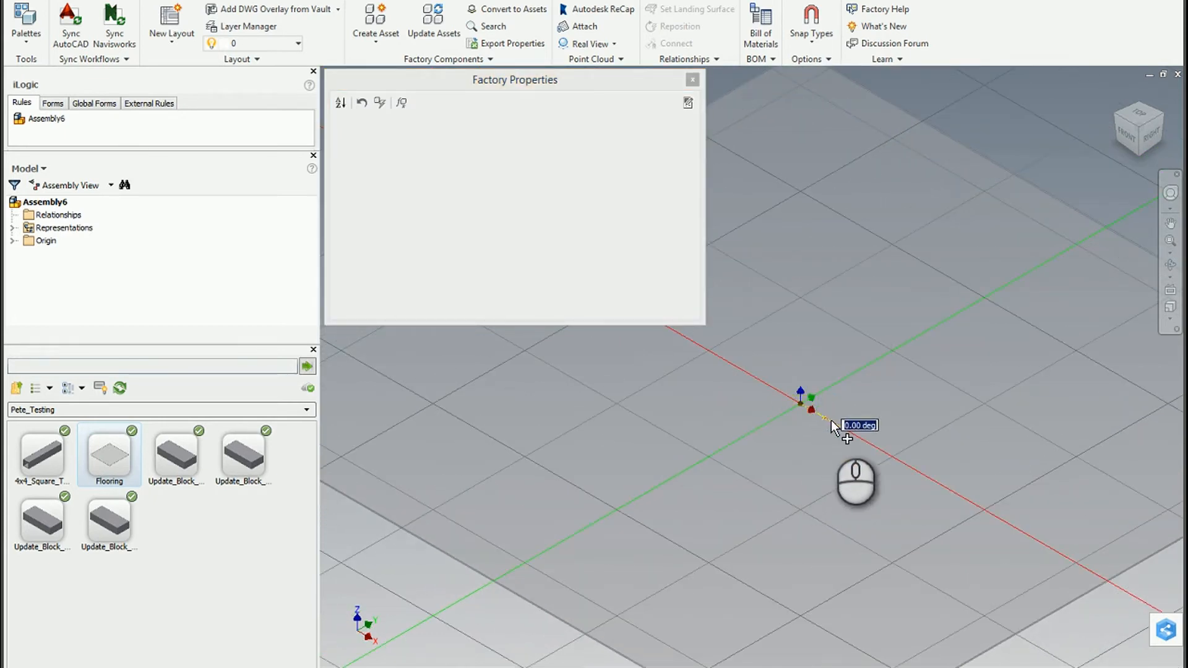
left_click(877, 451)
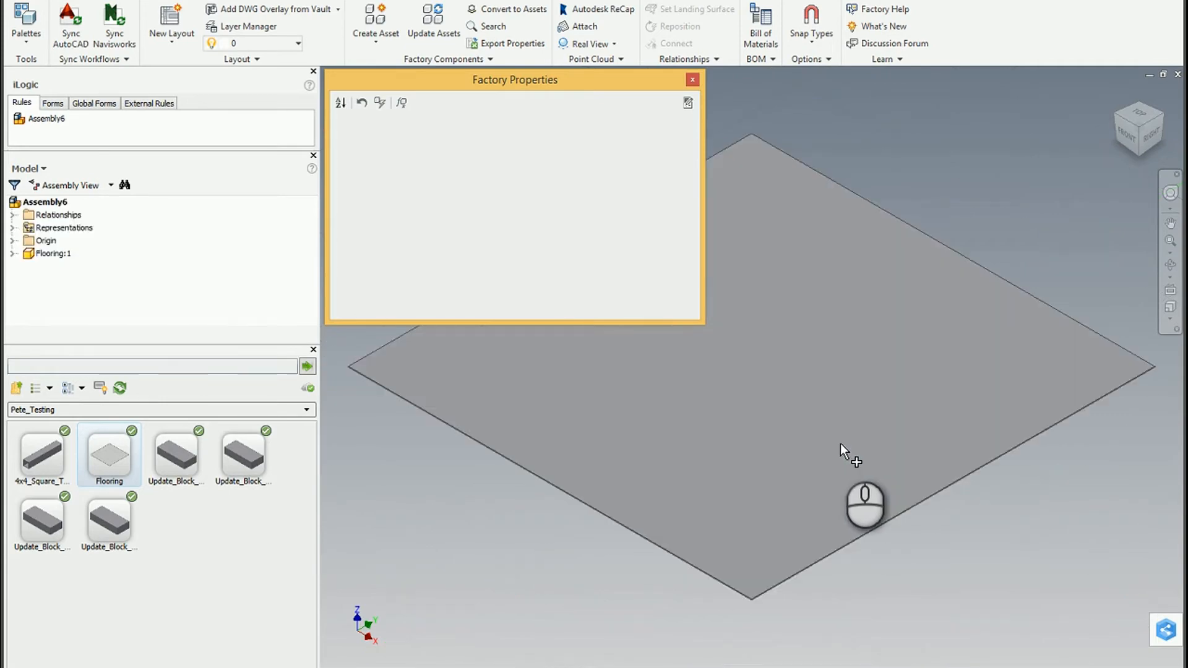
right_click(809, 444)
- Set the placed flooring's Thickness to 2 while viewing its edge from the front
left_click(834, 445)
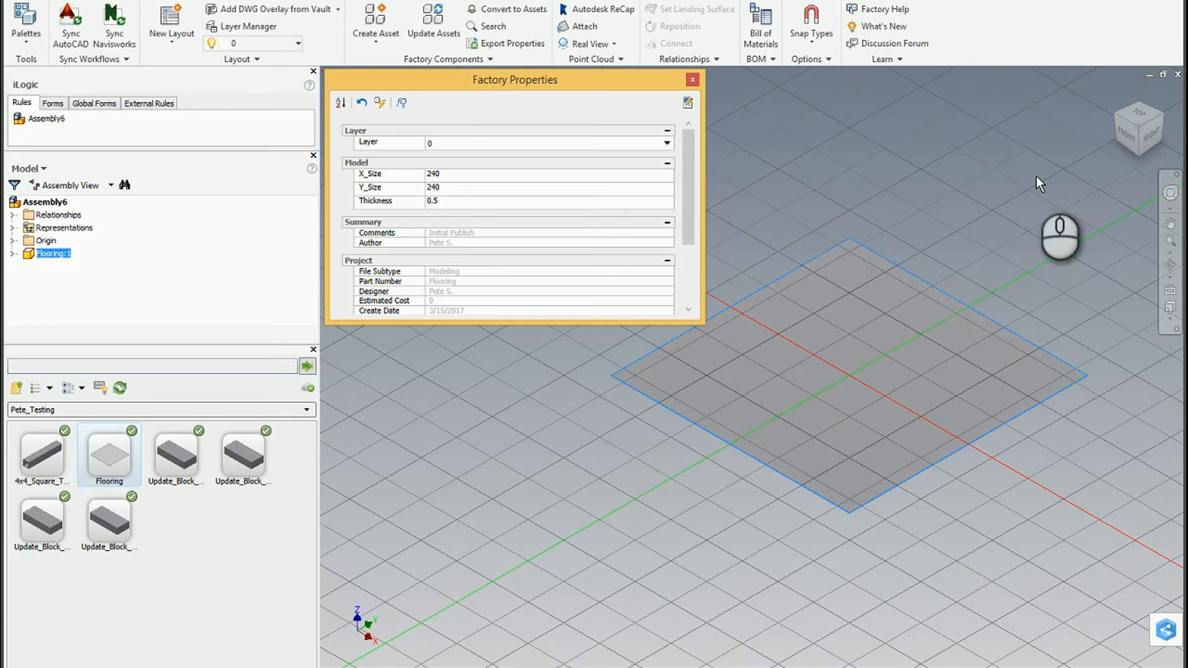
left_click(1129, 133)
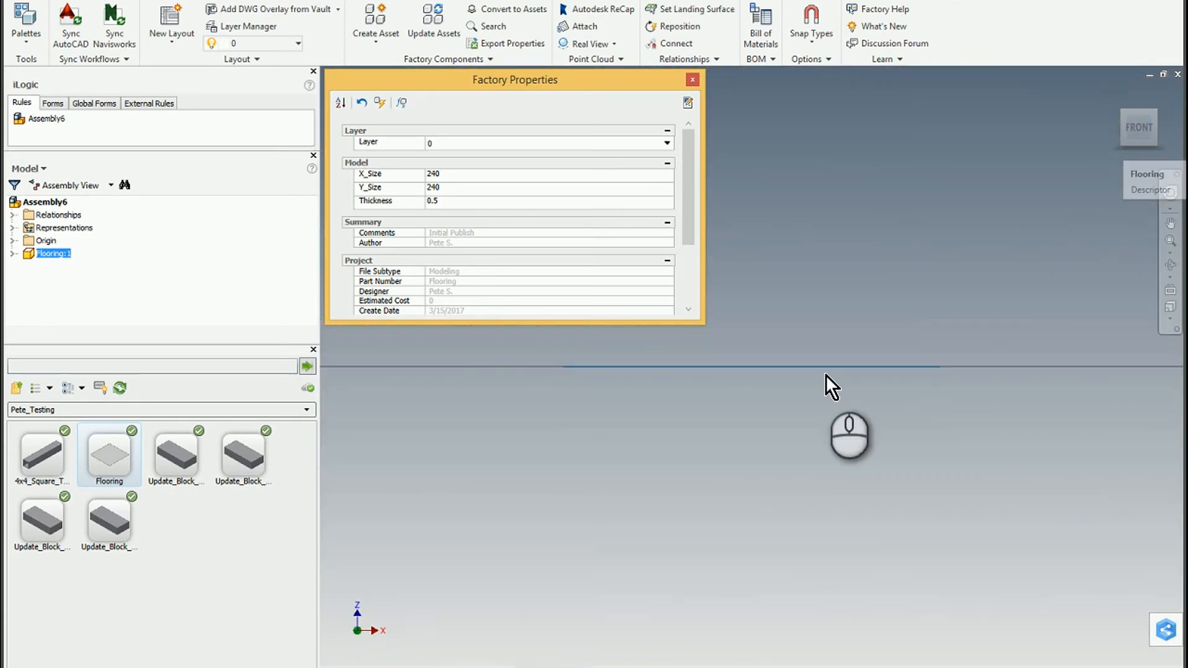
scroll(929, 365, "up", 8)
scroll(1089, 364, "up", 5)
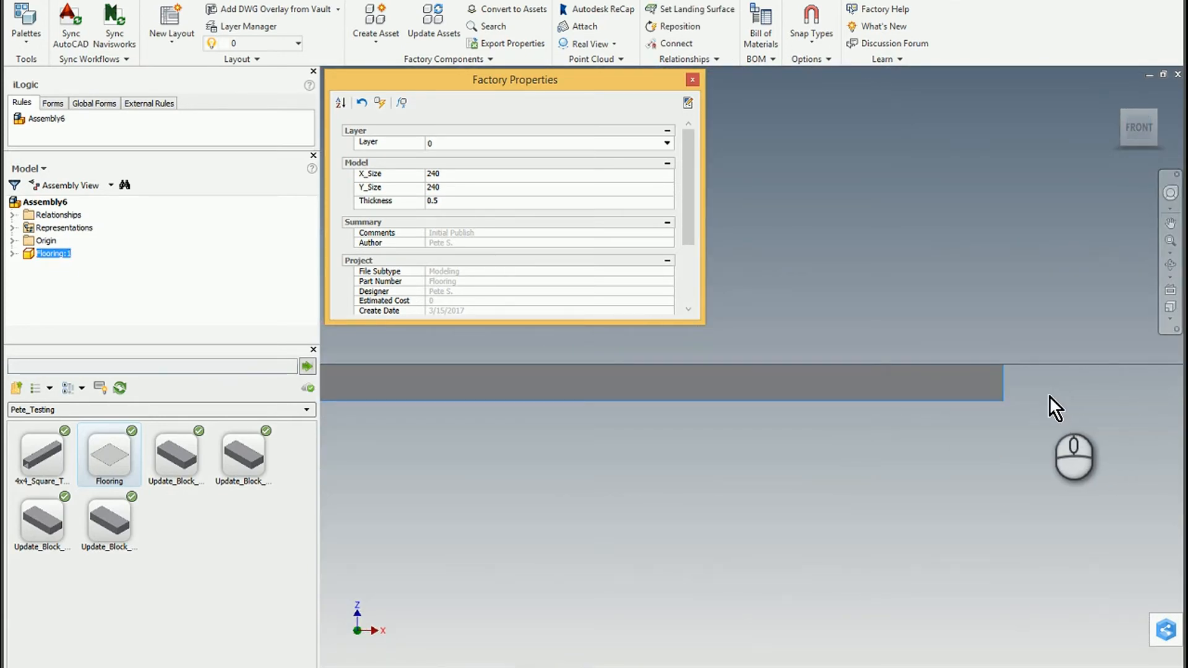
left_click(461, 201)
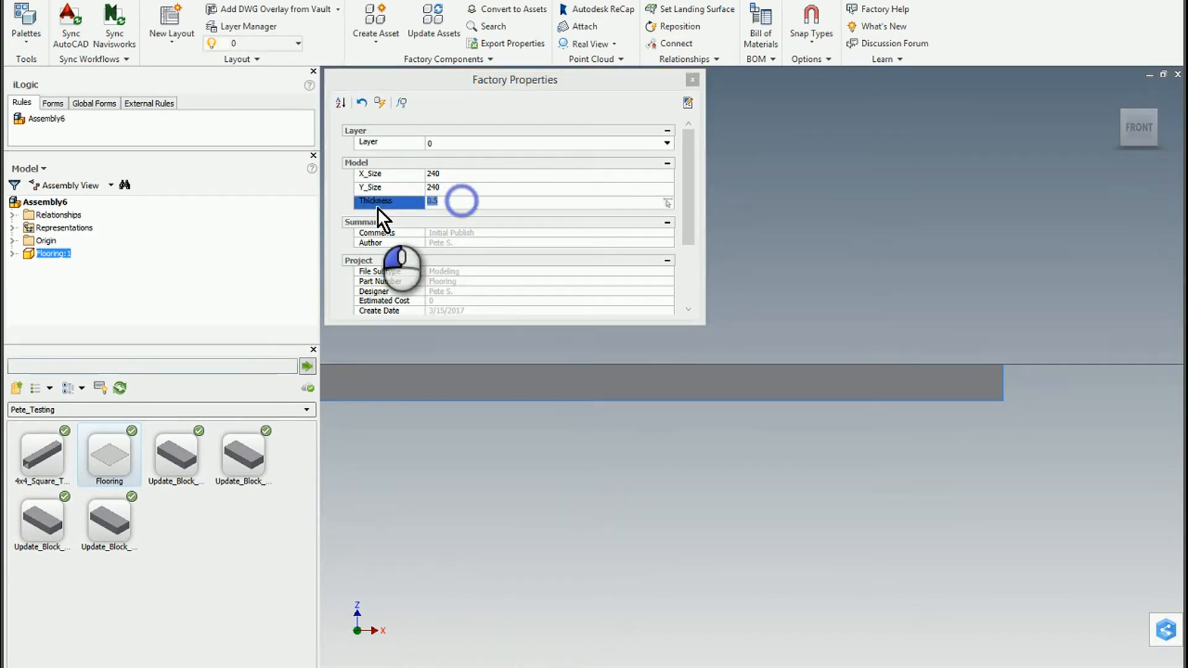
type("2")
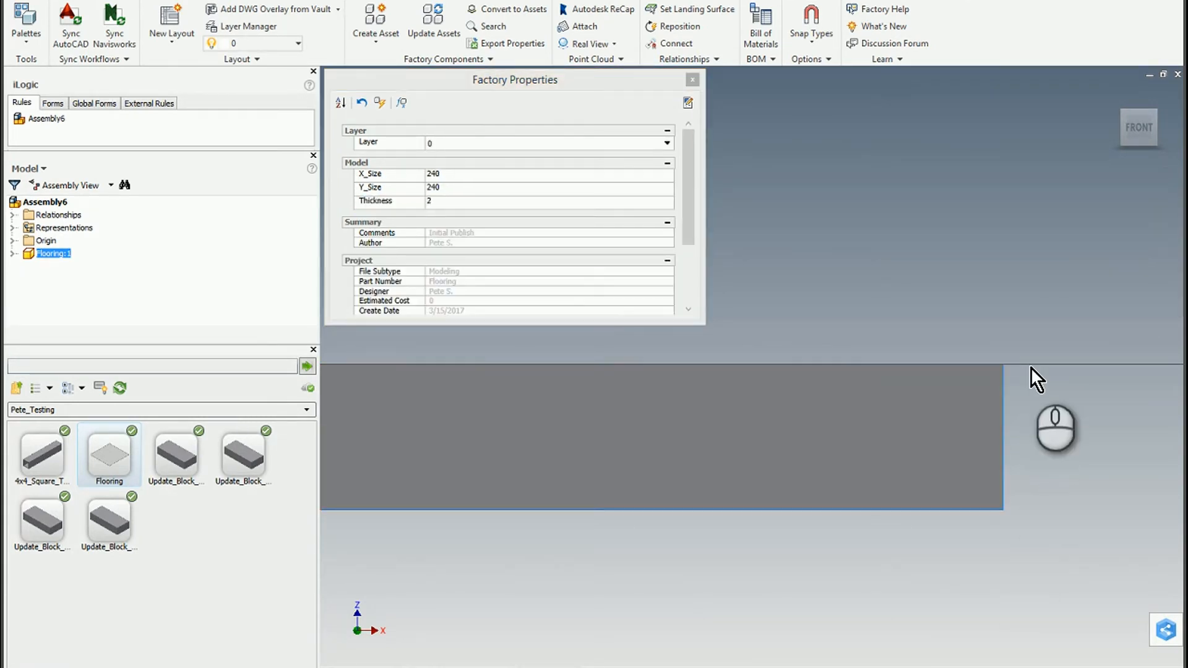
- Set the flooring's X_Size to 120 in the isometric view and deselect the part
left_click(1154, 112)
middle_click_drag(784, 244, 911, 311)
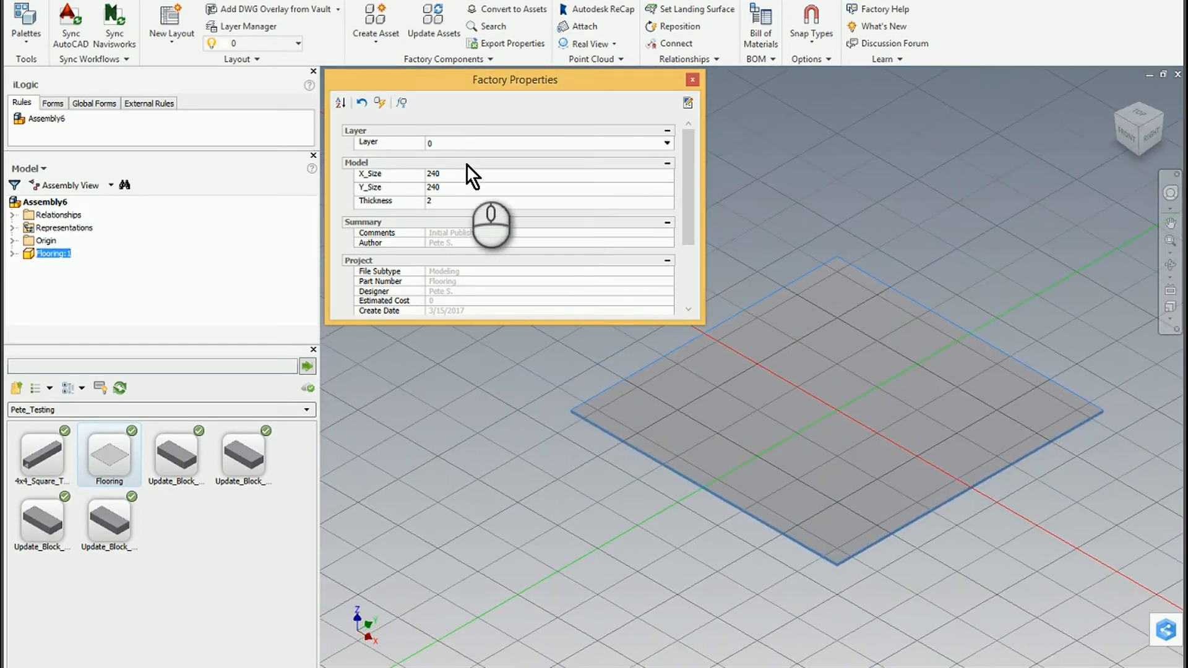
left_click(452, 176)
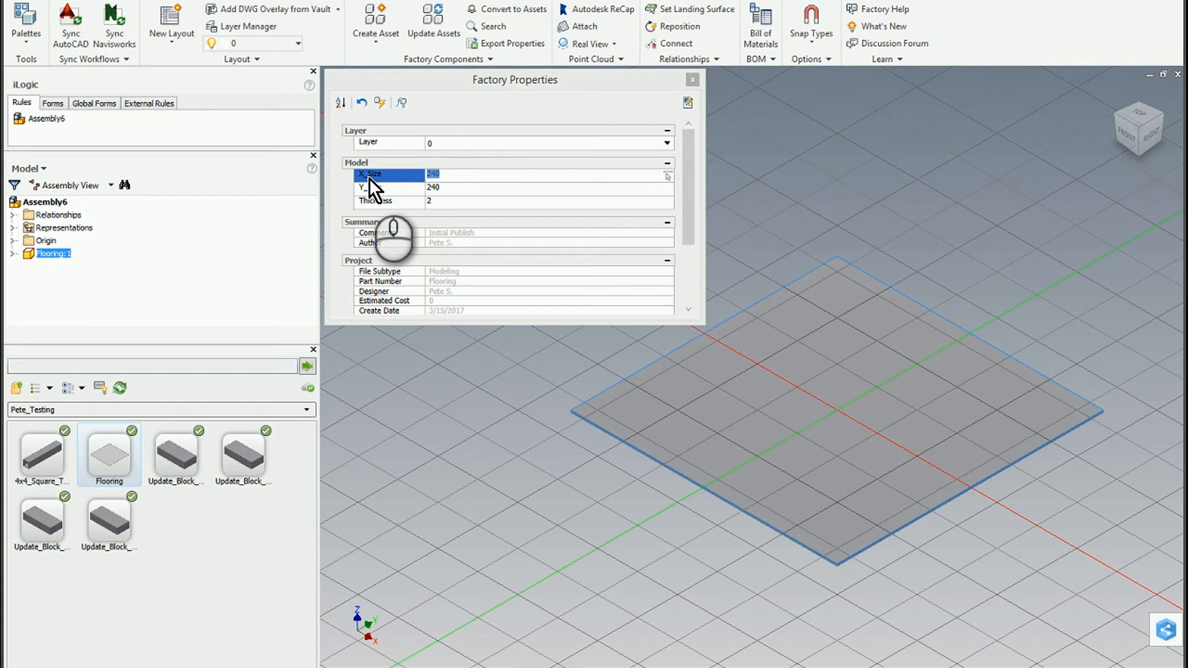
type("120")
key("Return")
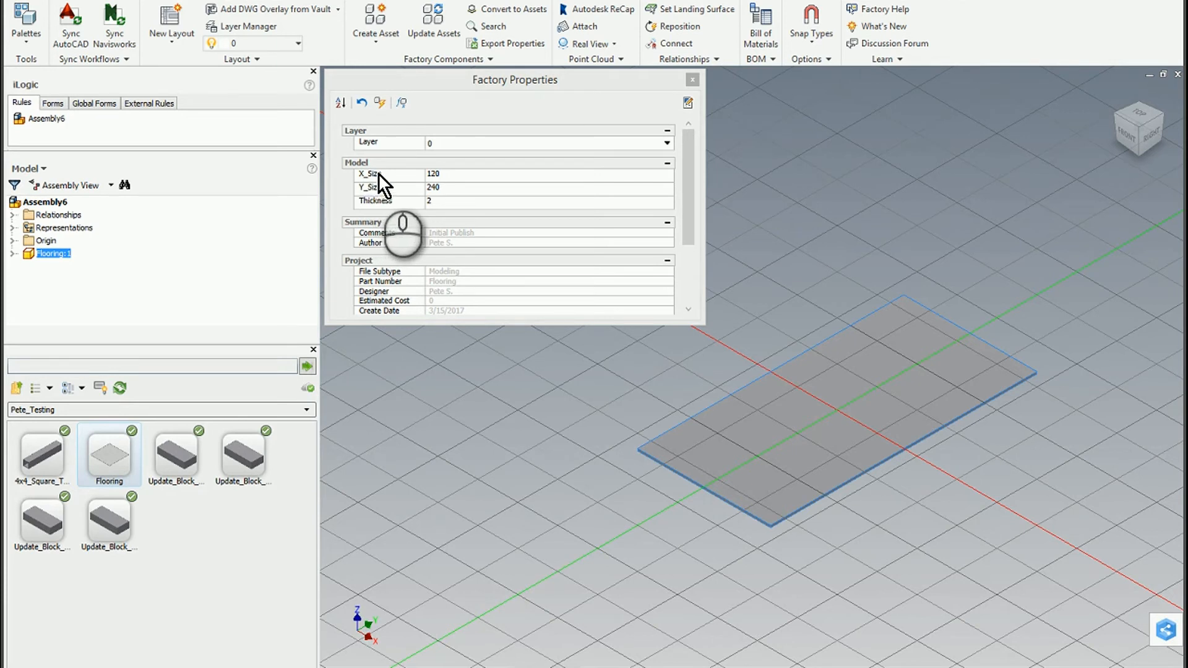
left_click(456, 174)
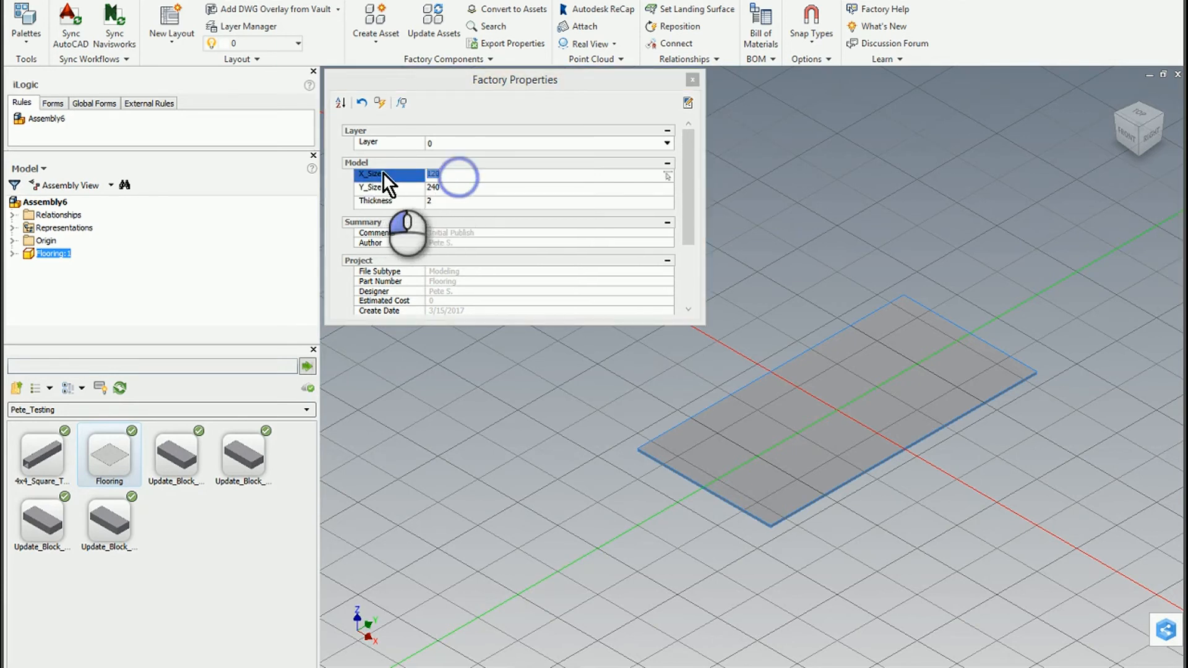
left_click(837, 275)
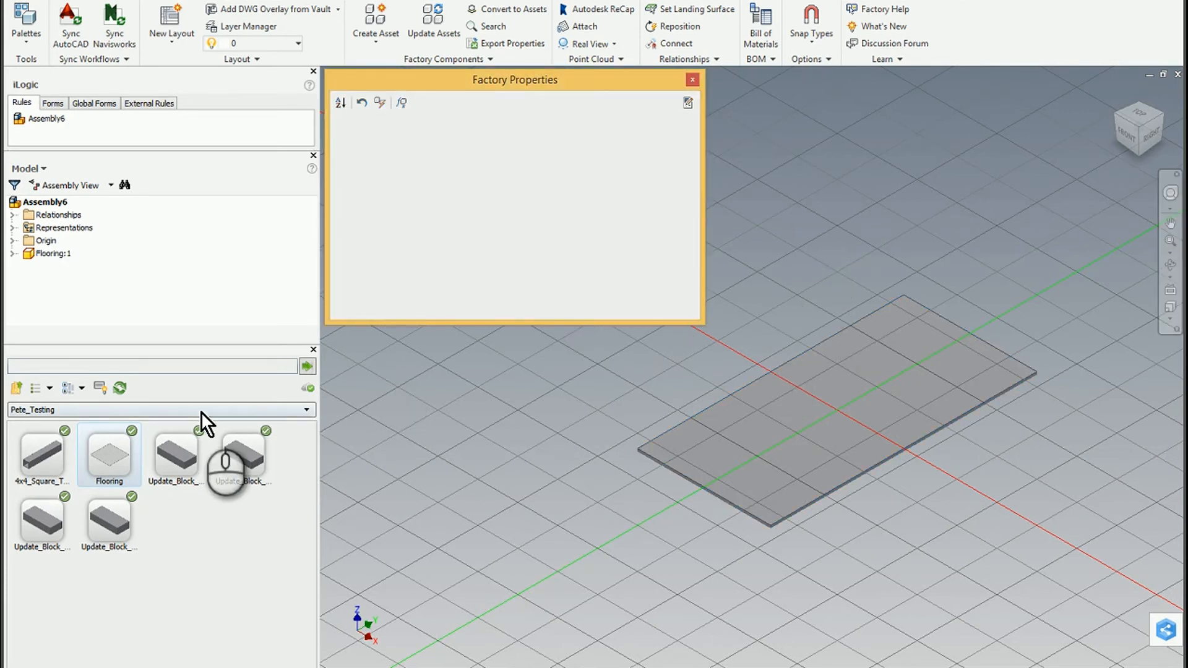
- Browse the factory asset library from the top level through System Assets and Conveyor to the Belt folder
left_click(36, 410)
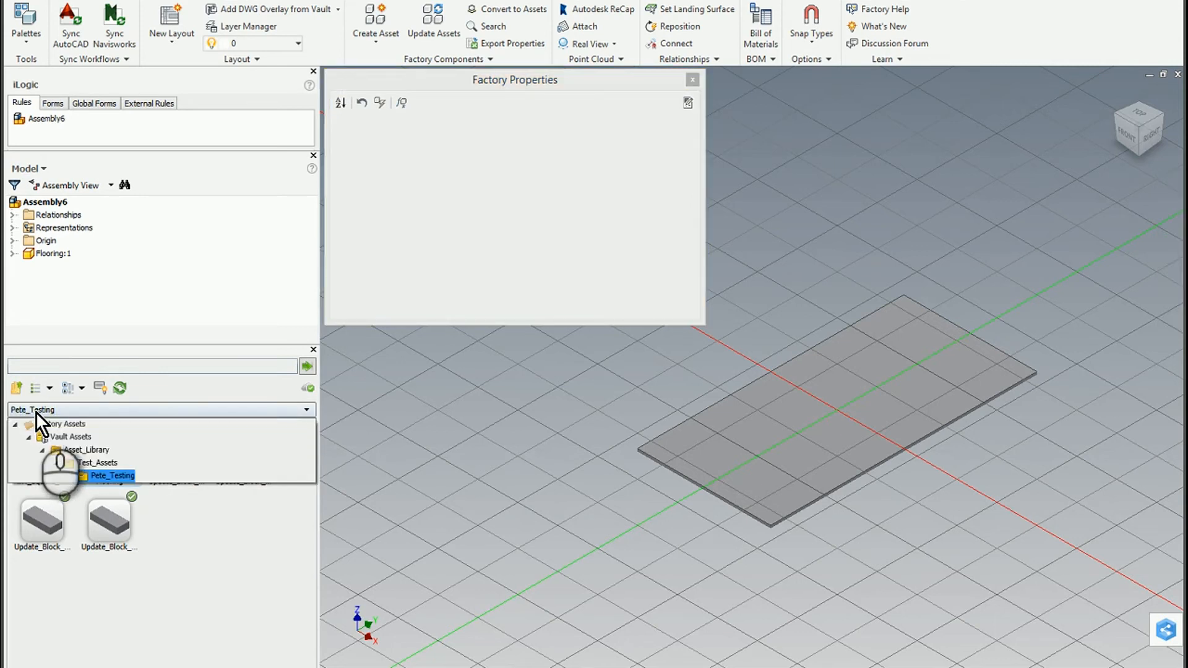
left_click(46, 424)
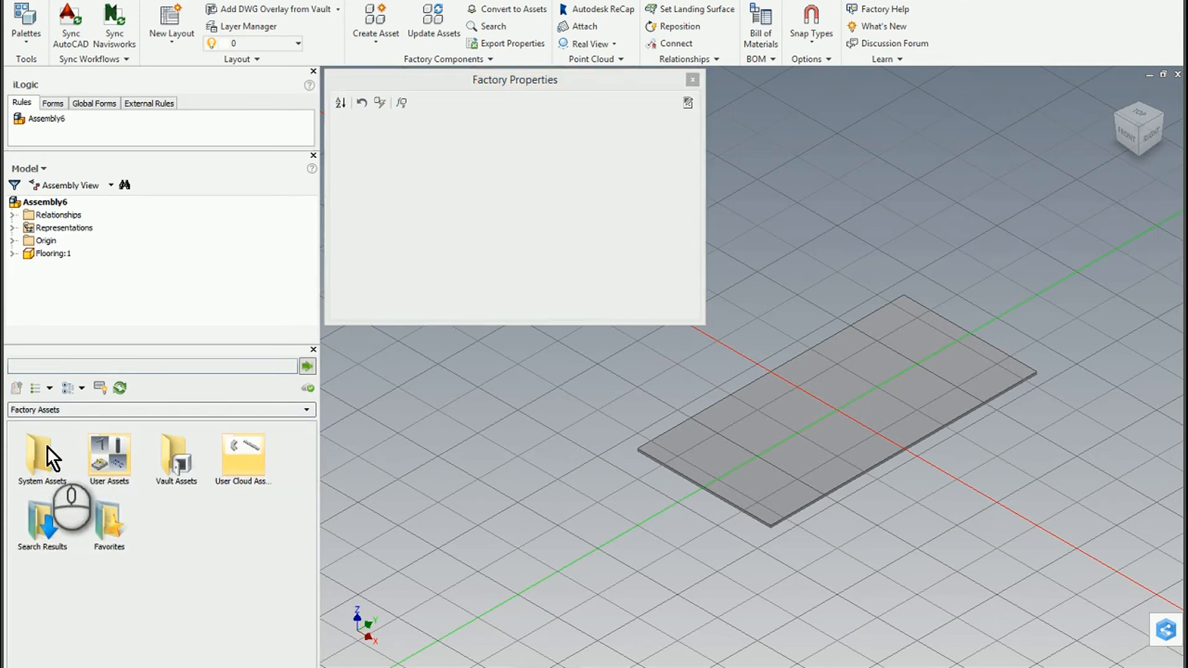
double_click(47, 447)
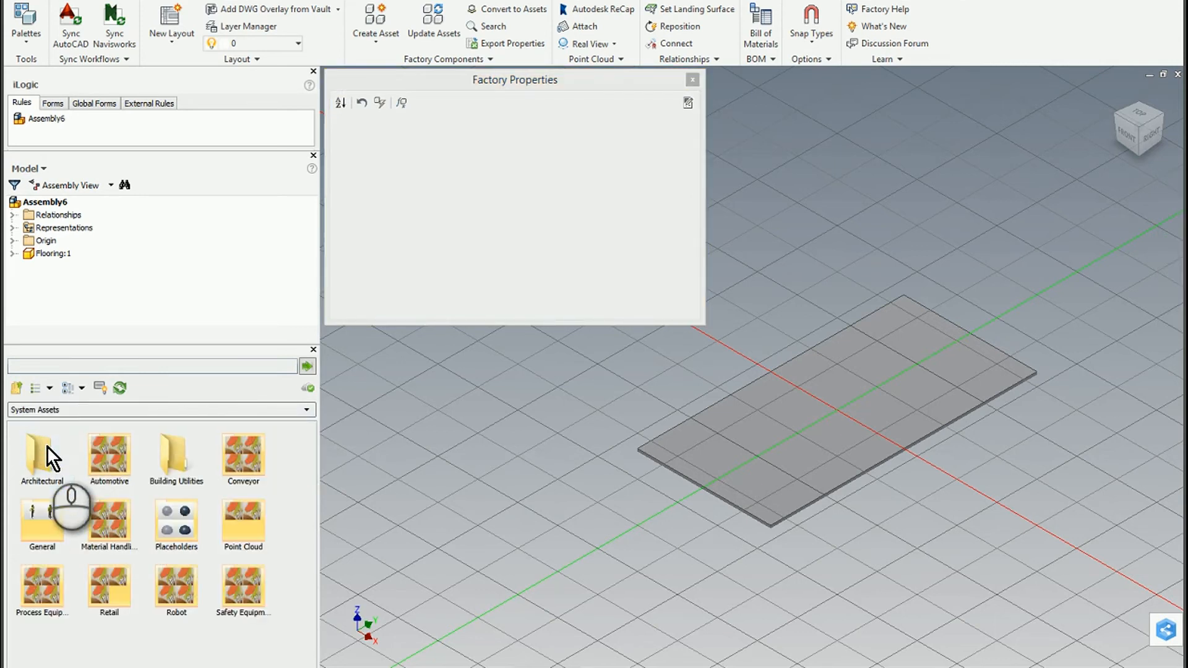
double_click(242, 454)
left_click(191, 464)
double_click(190, 462)
- Place two Straight Belt Conveyor assets connected end to end across the flooring without rotation, and end the placement
left_click_drag(54, 515, 689, 303)
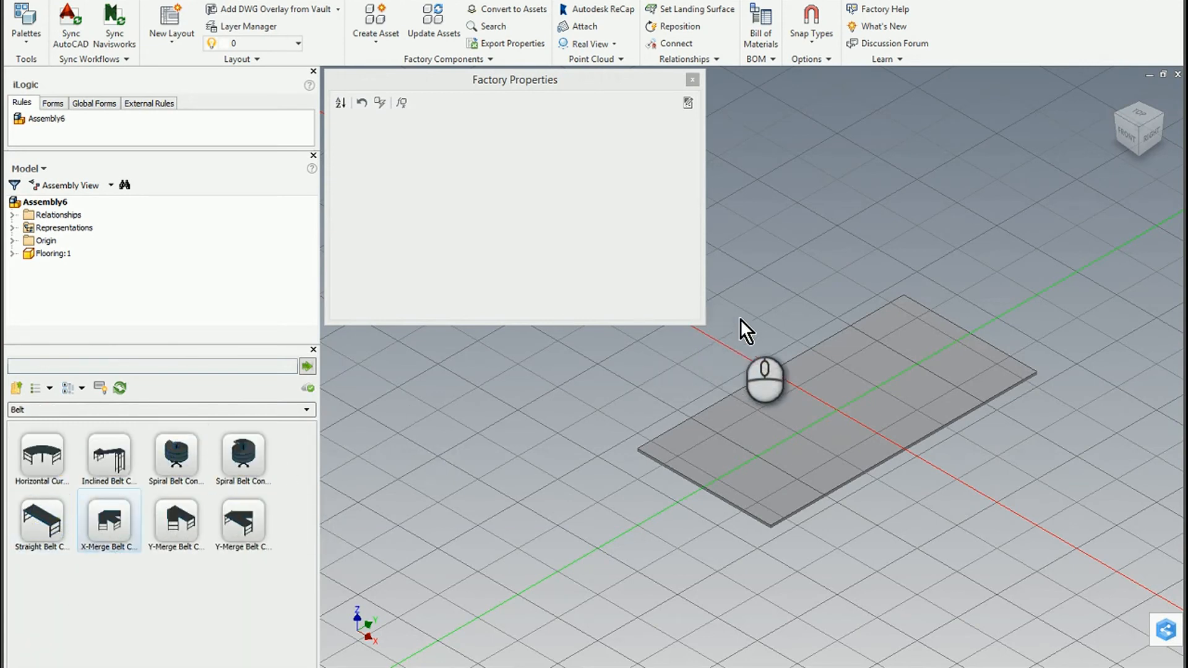
left_click(73, 527)
left_click_drag(74, 531, 782, 393)
left_click(819, 403)
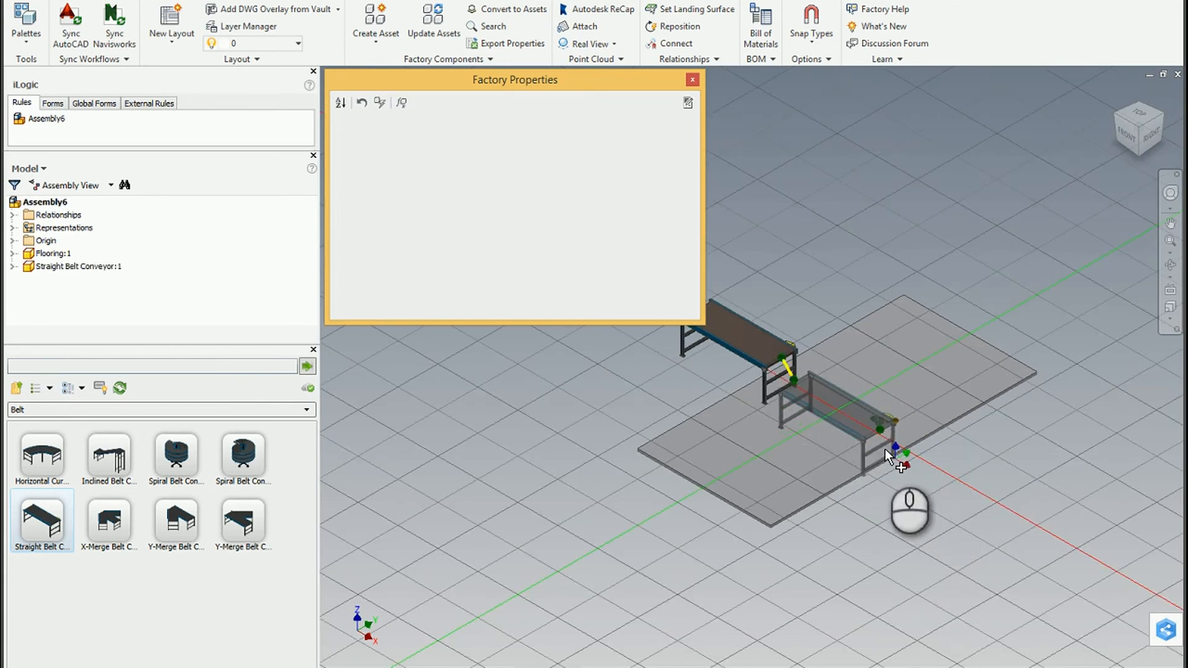
left_click(890, 453)
right_click(912, 336)
left_click(921, 340)
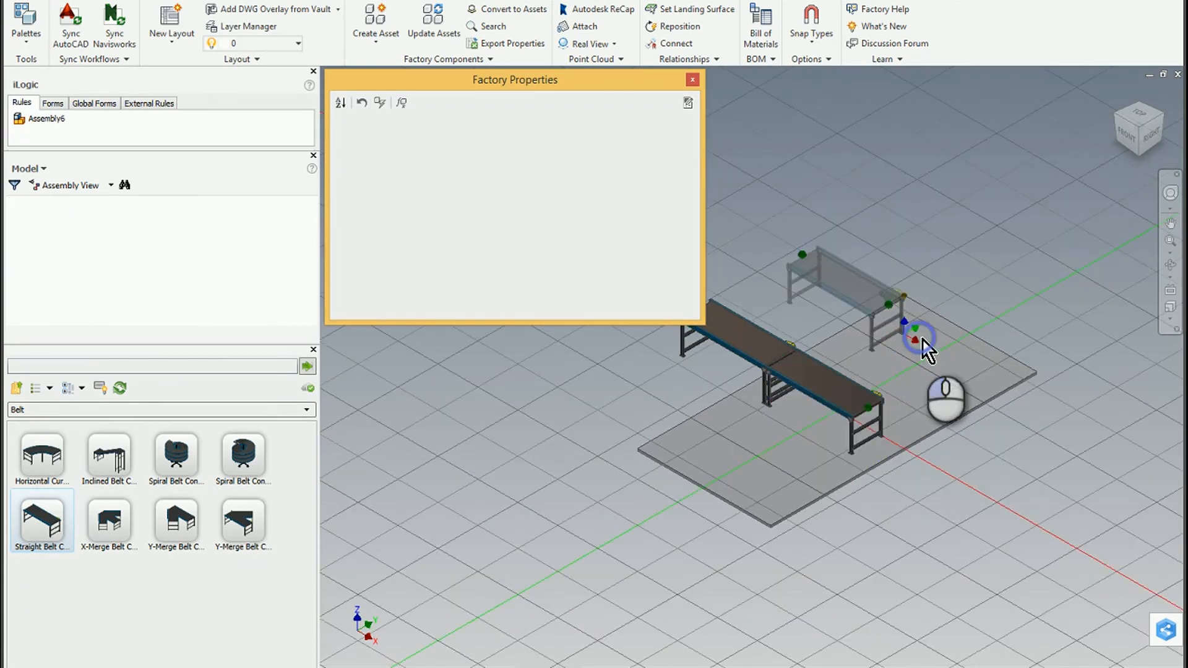
- Examine how the conveyor legs sit on the flooring from the front and in the isometric view
left_click(1125, 133)
scroll(916, 446, "up", 5)
scroll(884, 507, "down", 5)
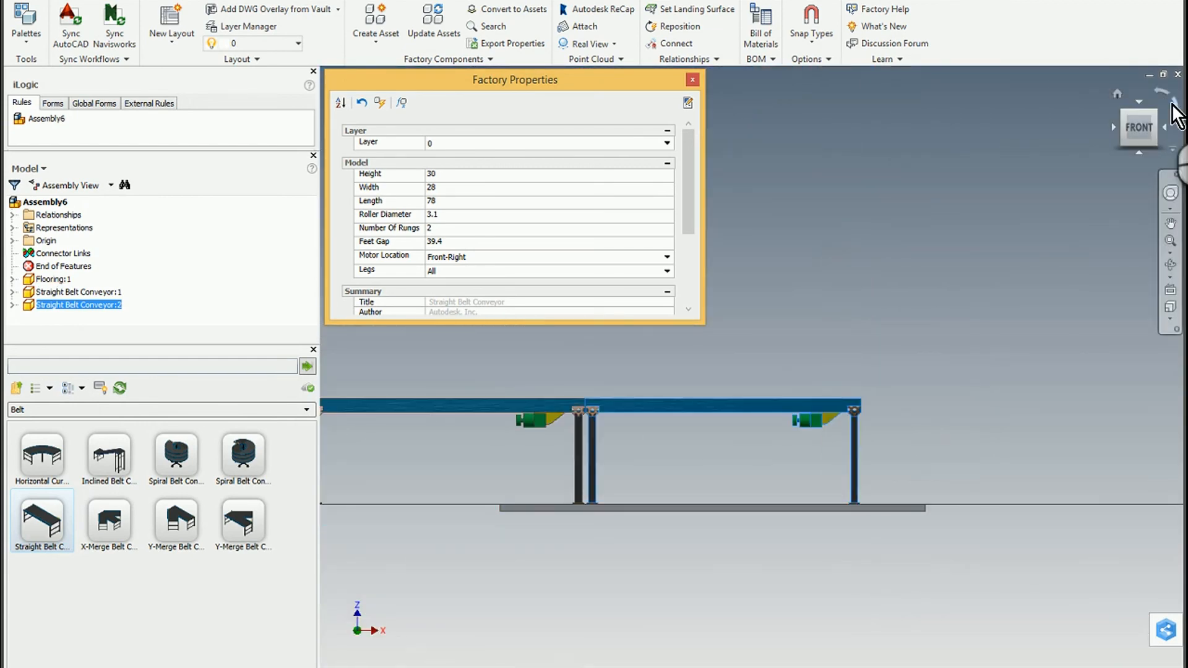
left_click(1155, 112)
scroll(1019, 205, "up", 4)
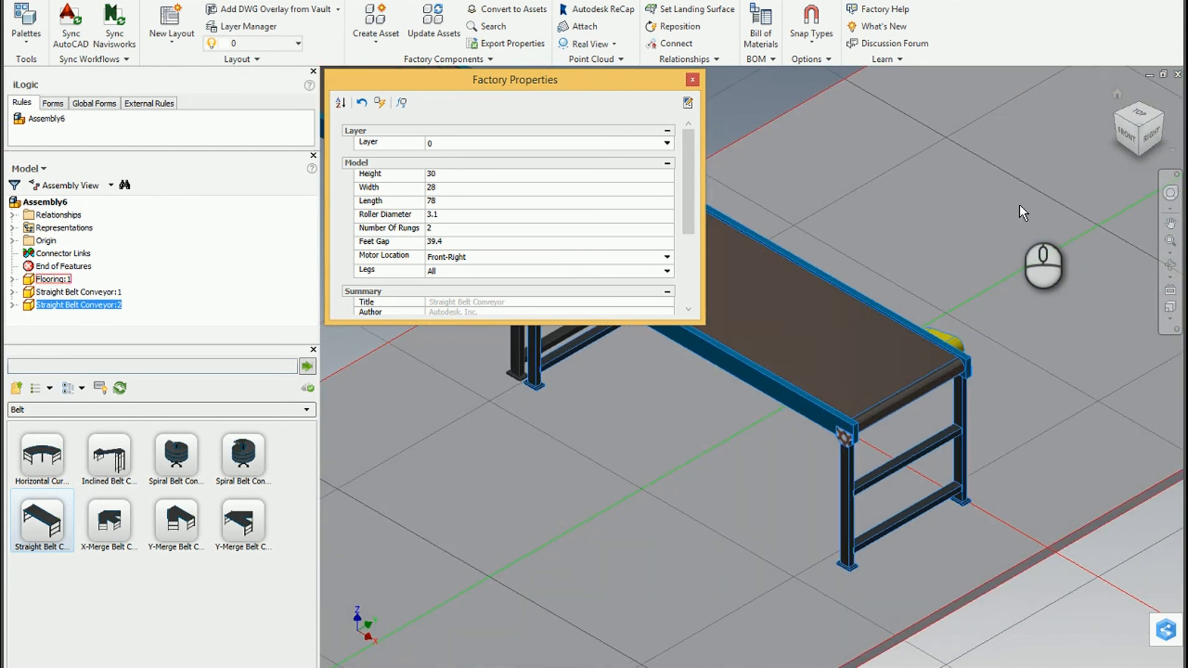